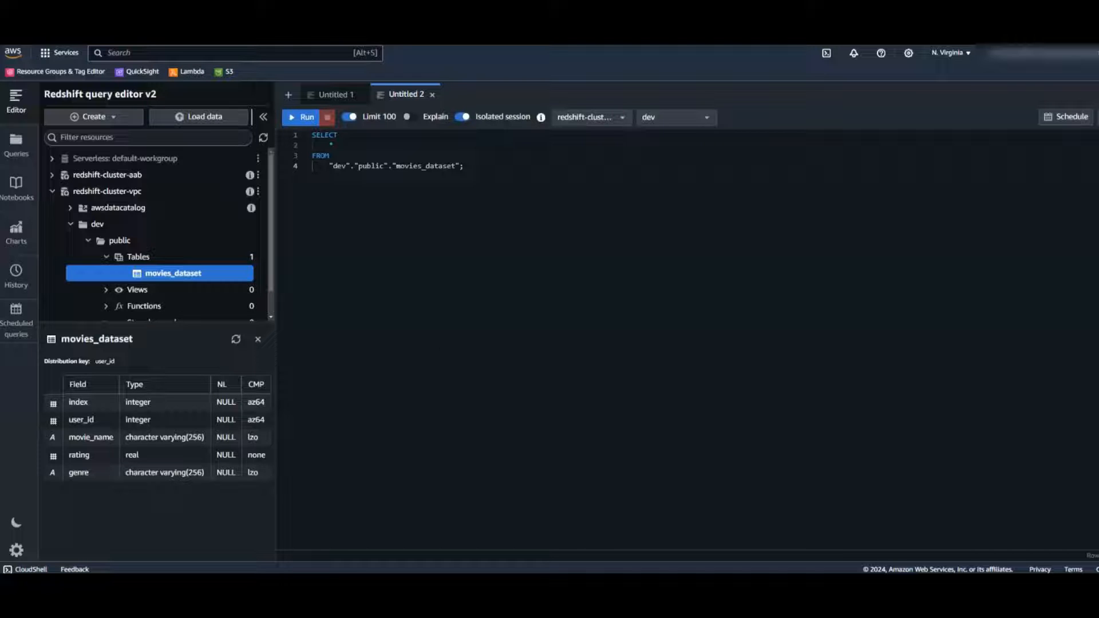
Run the SELECT query on the movies_dataset table in the Redshift query editor
click(298, 117)
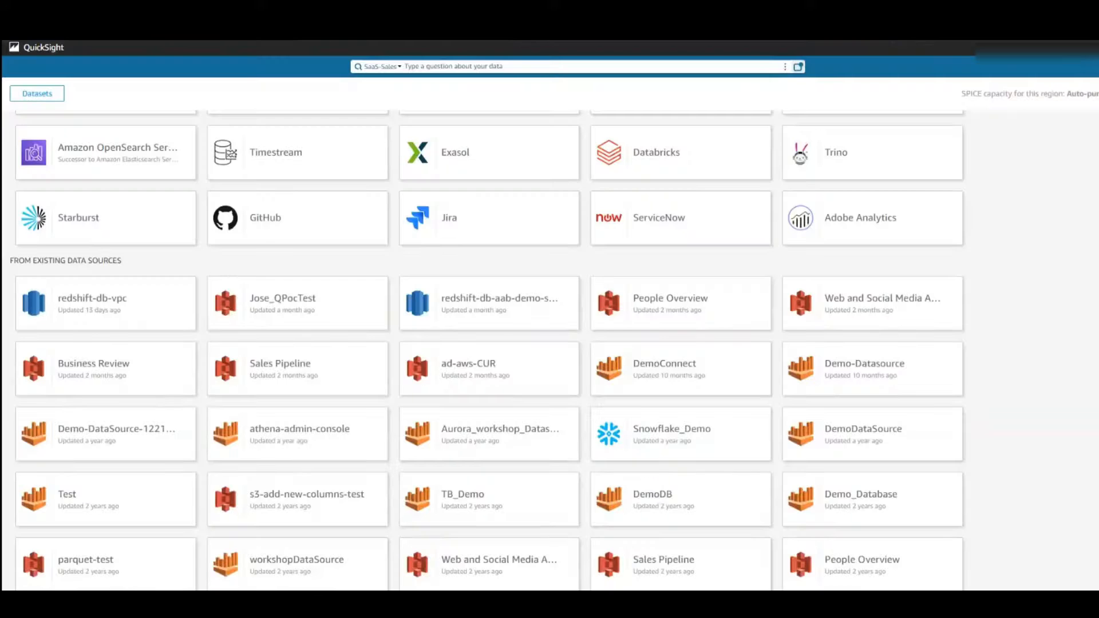
Switch to QuickSight and start creating a dataset from the existing redshift-db-vpc data source
click(129, 311)
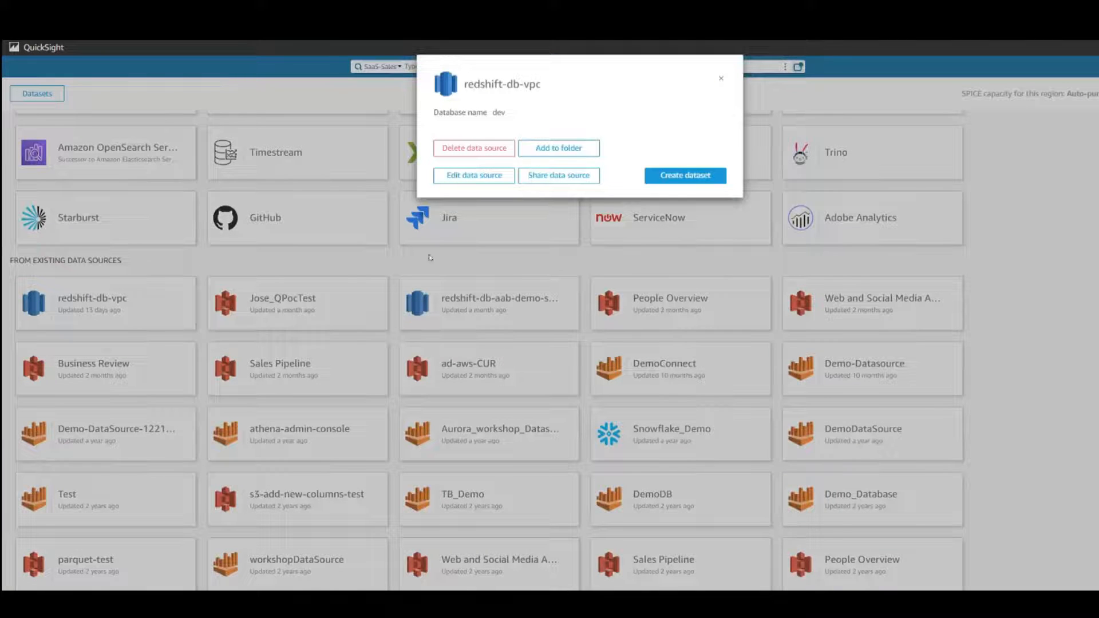
triple_click(482, 93)
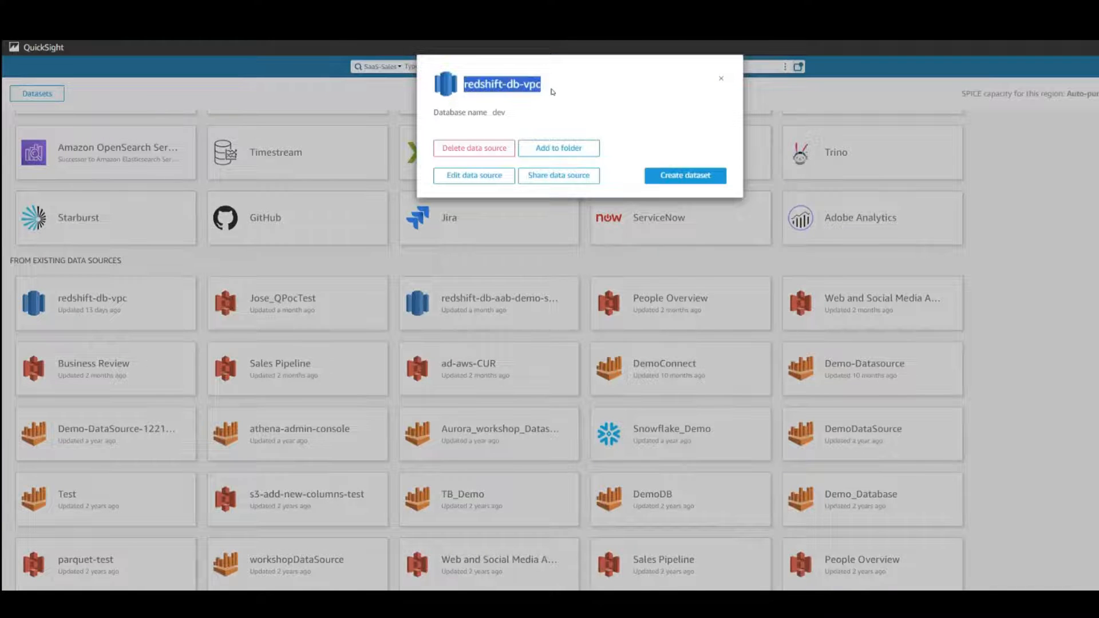
click(692, 182)
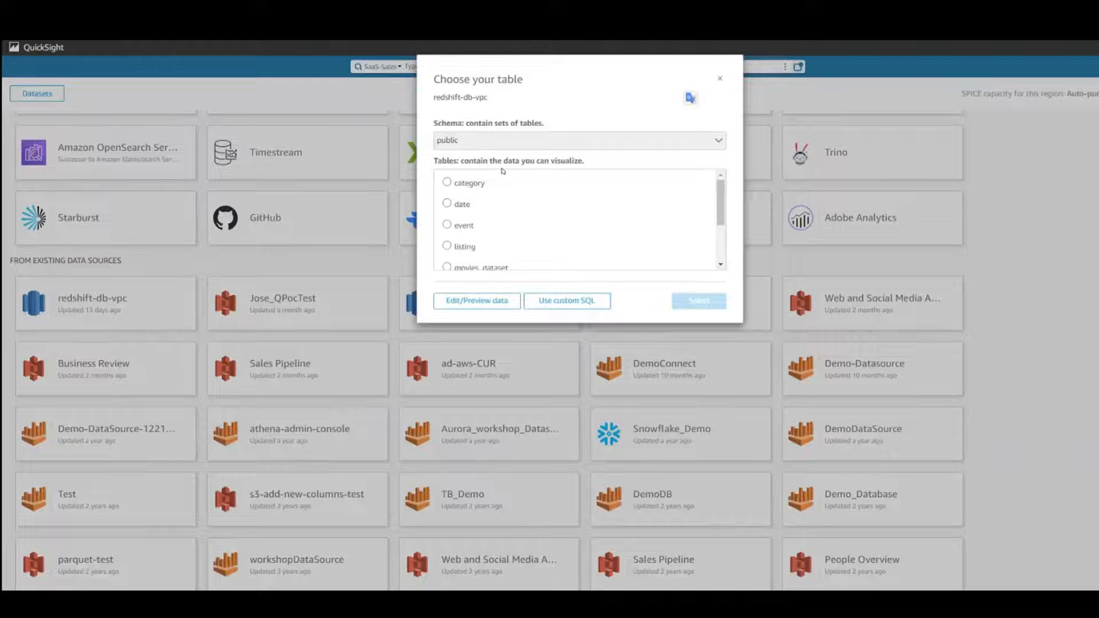
Use custom SQL for the dataset and copy in the SELECT * query on "dev"."public"."movies_dataset" from the Redshift query editor
click(568, 306)
click(497, 196)
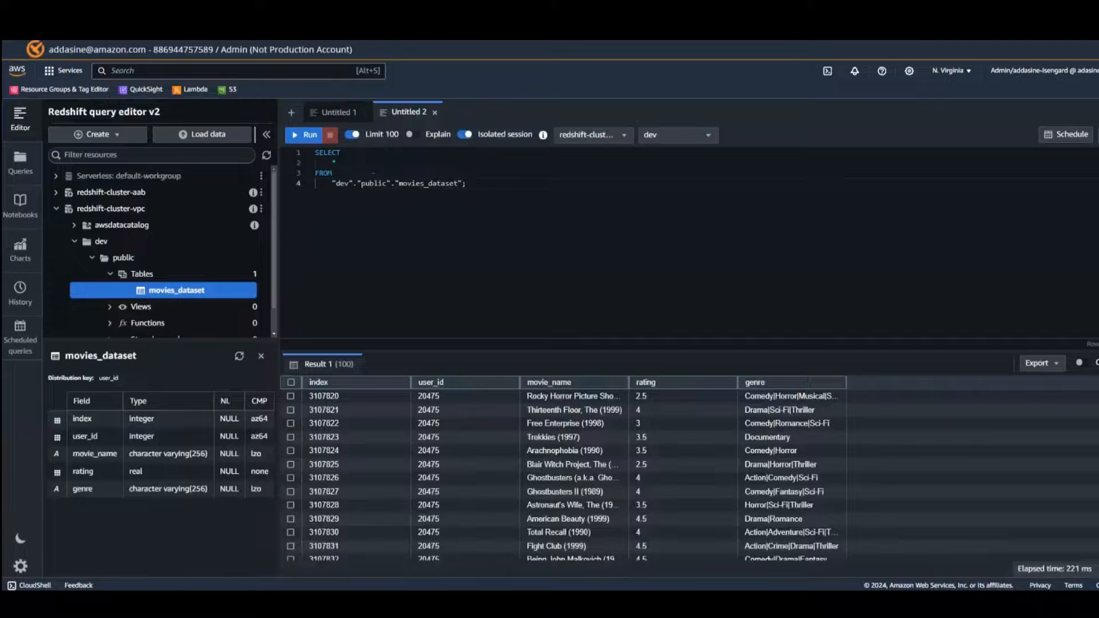
drag(466, 183, 291, 152)
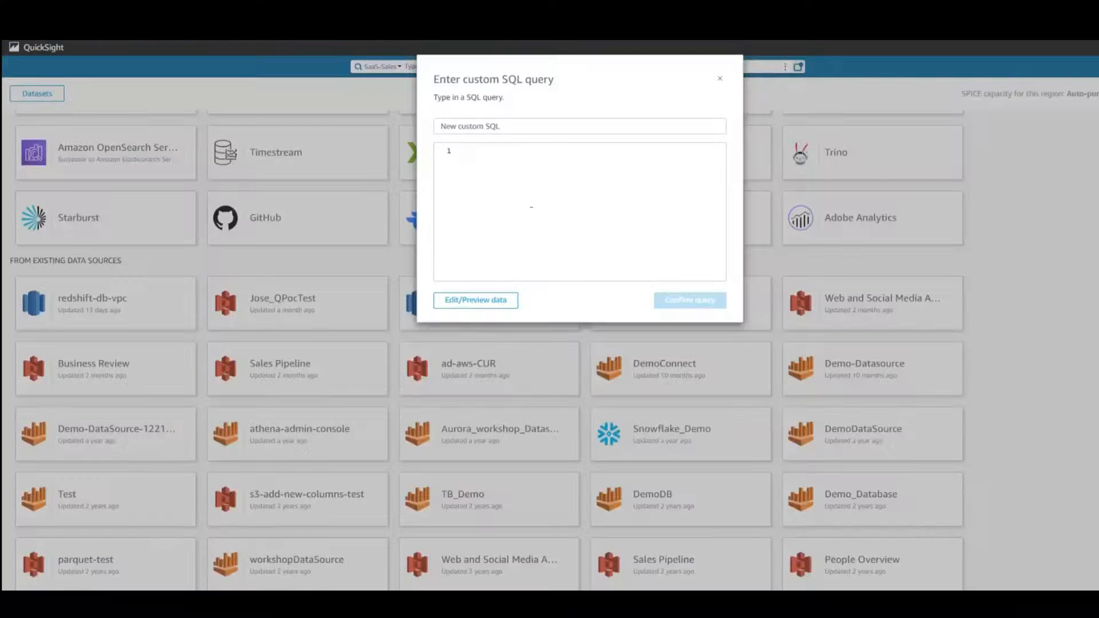
text(SELECT     * FROM     "dev"."public"."movies_dataset";)
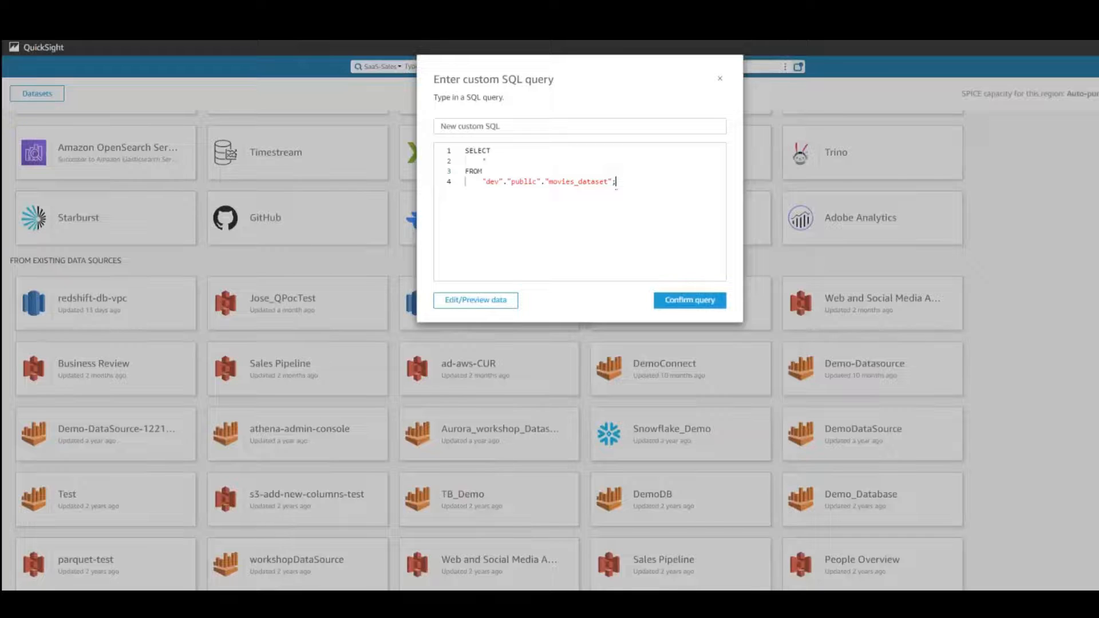
Remove the semicolon, line breaks and extra spaces so the query reads SELECT * FROM "dev"."public"."movies_dataset", and confirm it
key(BackSpace)
key(Up)
key(Up)
key(Up)
key(Delete)
key(Delete)
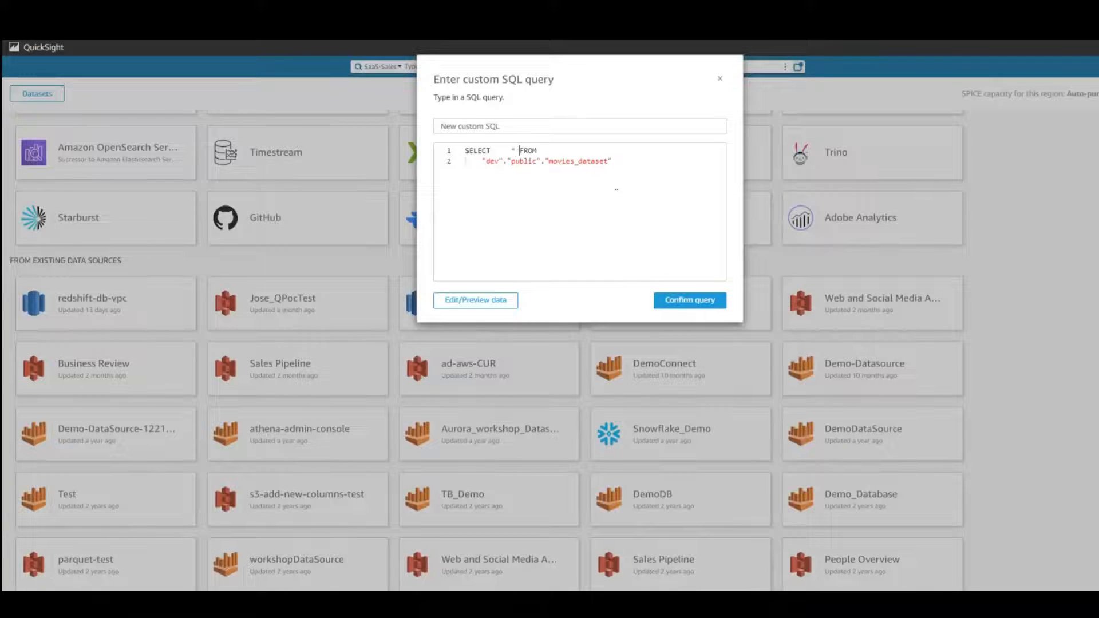
key(End)
key(Delete)
key(Left)
key(Left)
key(Left)
key(Left)
key(Left)
key(Left)
key(Left)
key(Left)
key(Left)
key(Left)
key(Left)
key(Left)
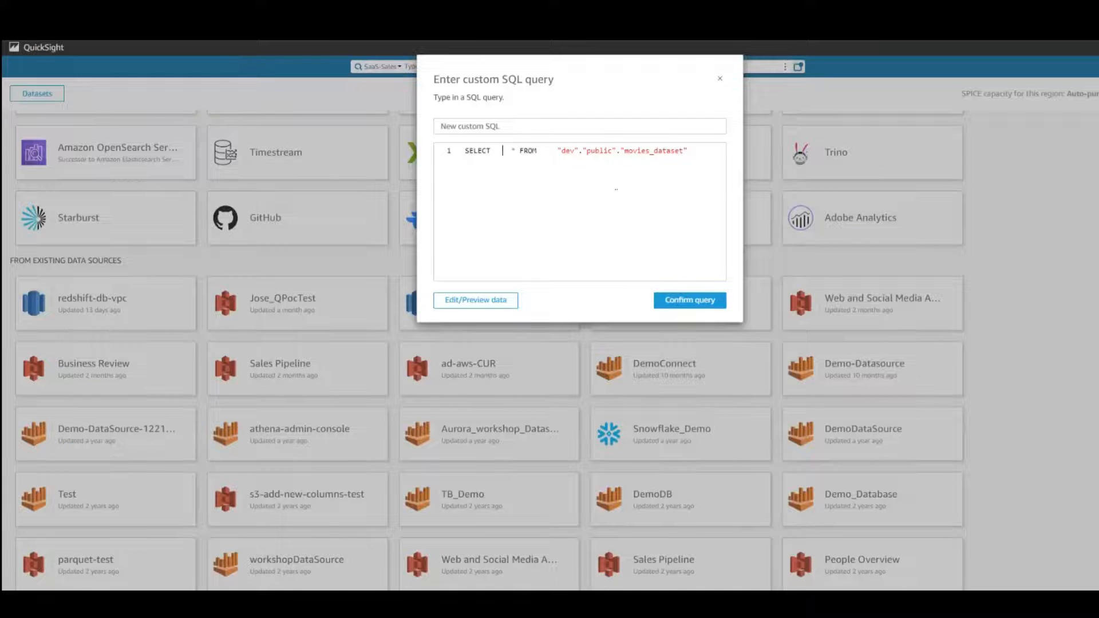
key(Delete)
key(Delete)
key(Delete)
key(Delete)
key(Delete)
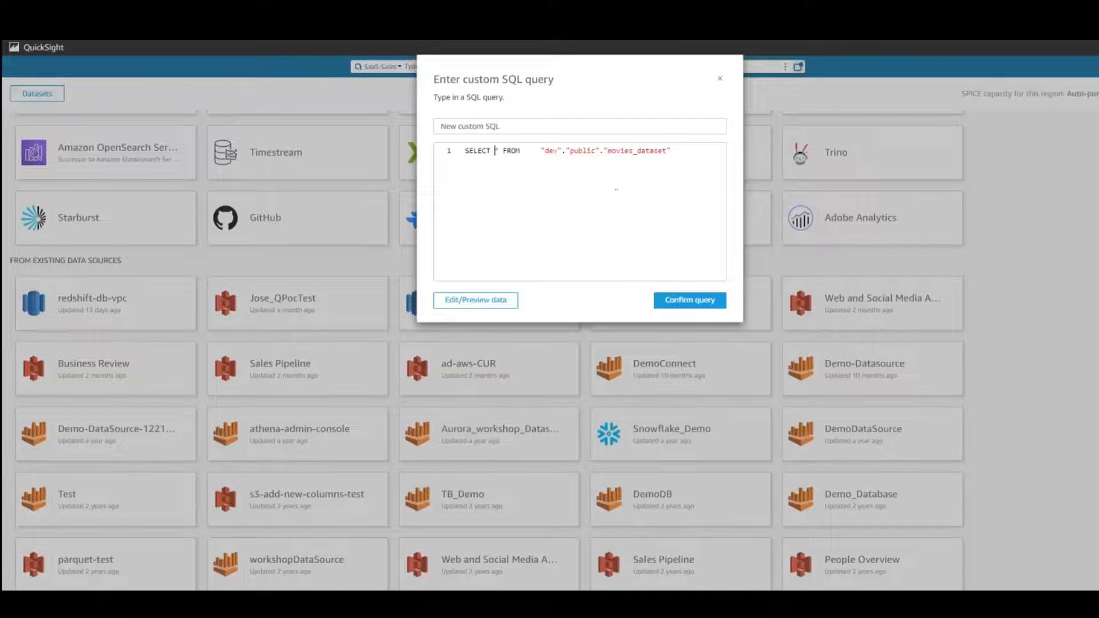
key(Delete)
key(Delete)
key(Delete)
key(Delete)
click(690, 300)
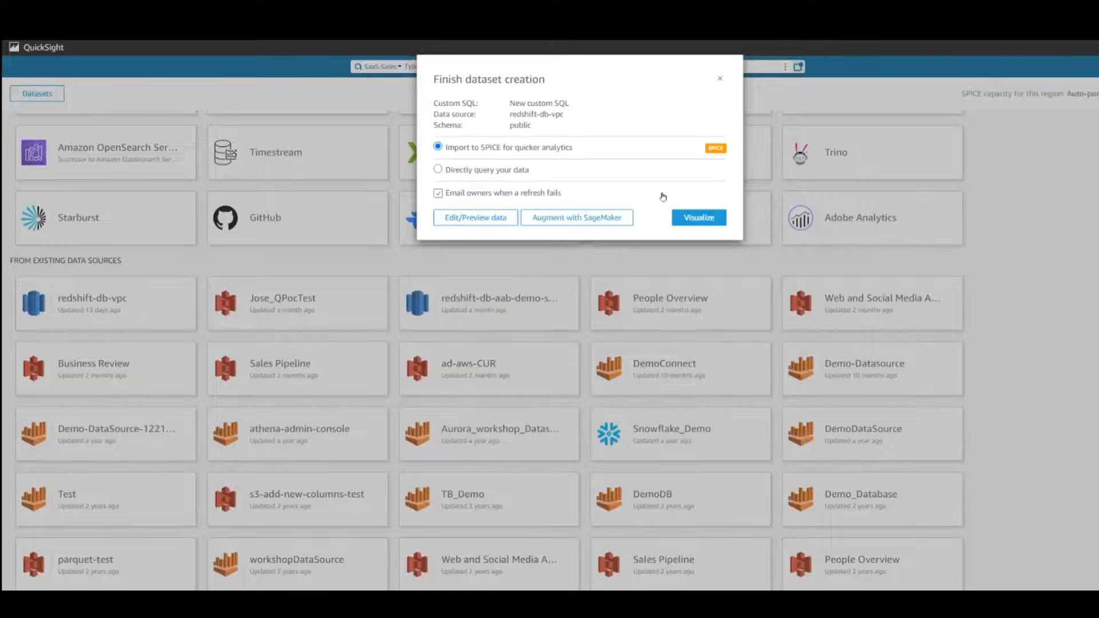
Open the dataset for editing with direct querying of the data, and choose the movies_dataset table in the schema explorer
click(480, 170)
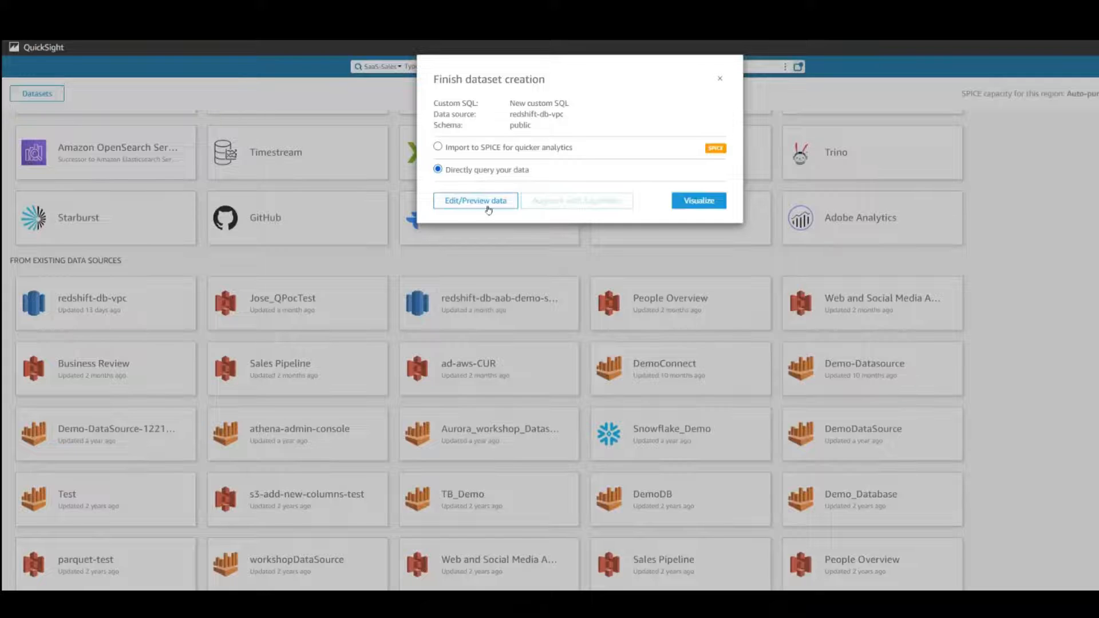
click(477, 201)
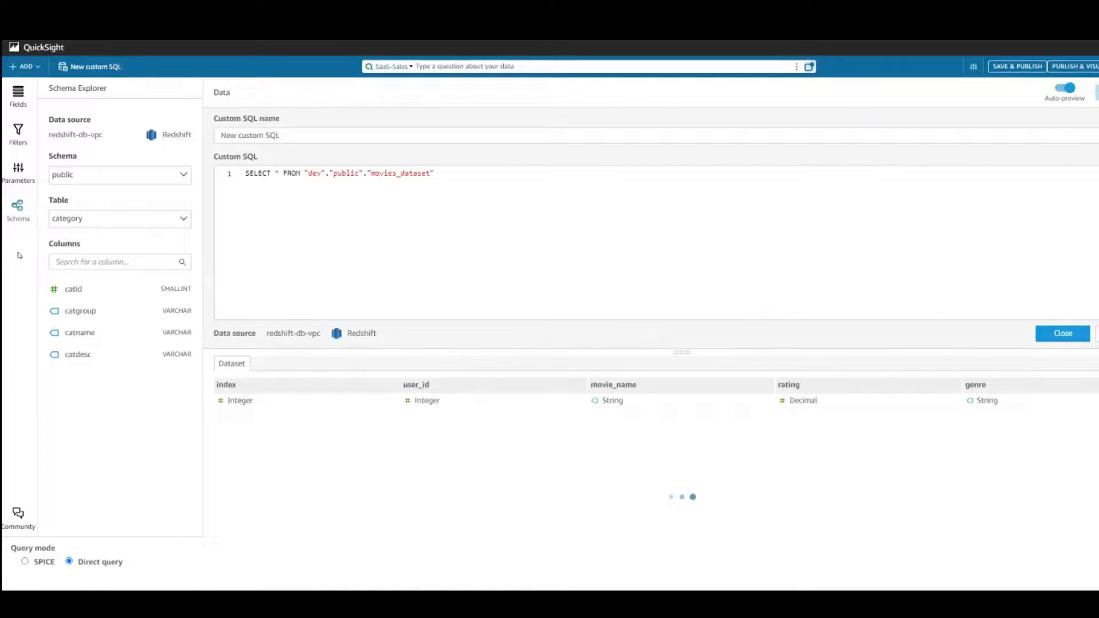
click(128, 218)
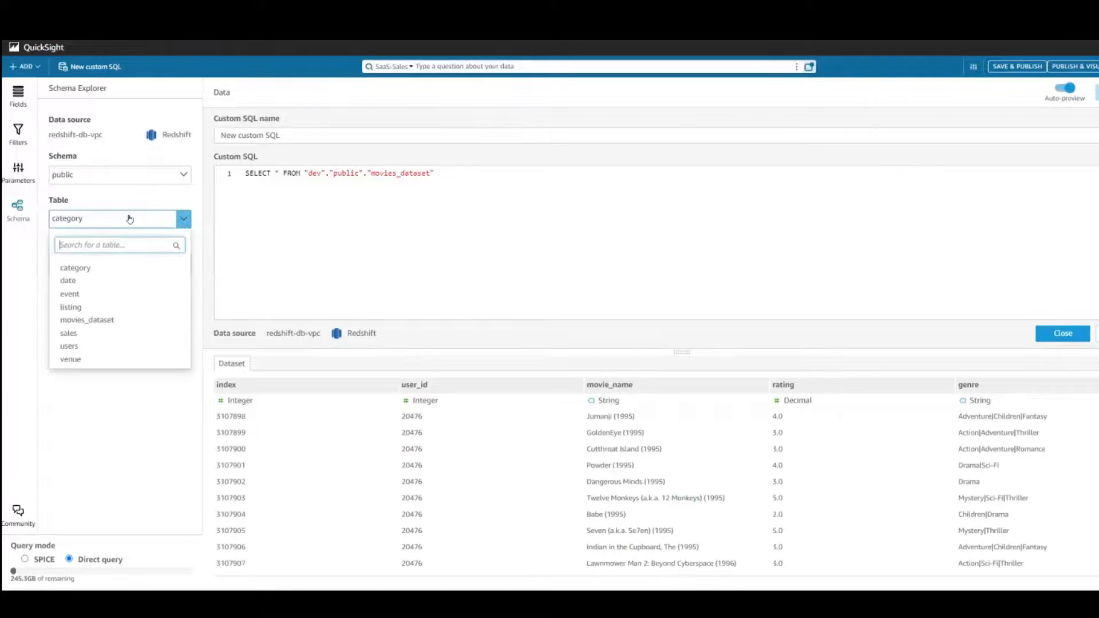
click(142, 319)
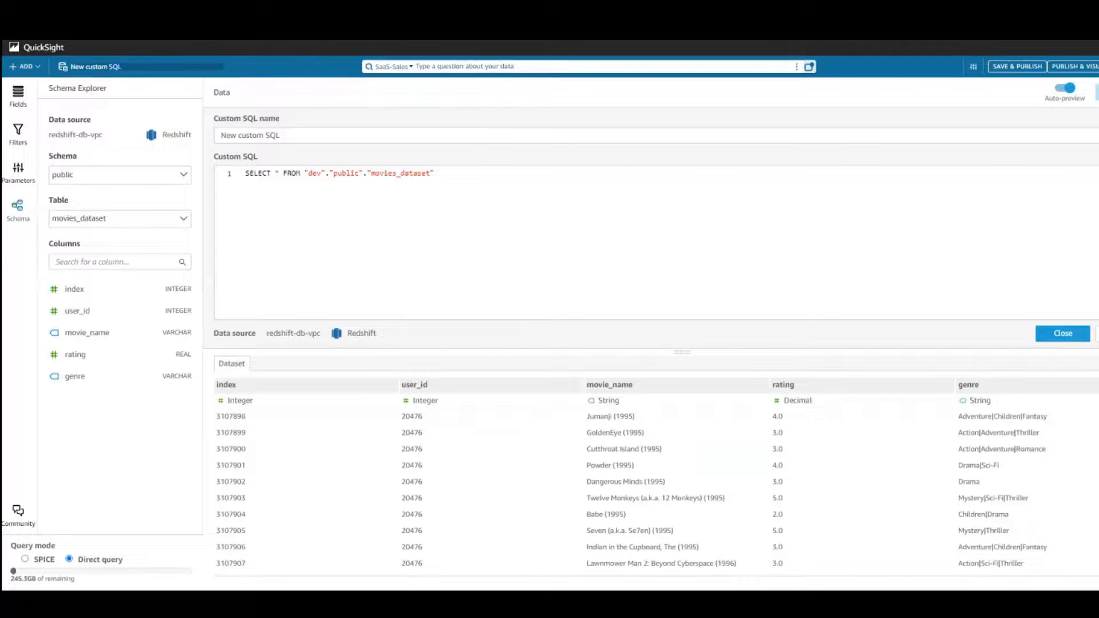
Rename the dataset as QSL-DatasetParameter-02132024 and close the custom SQL editor
text(QSL-DatasetParameter-02132024)
click(1063, 333)
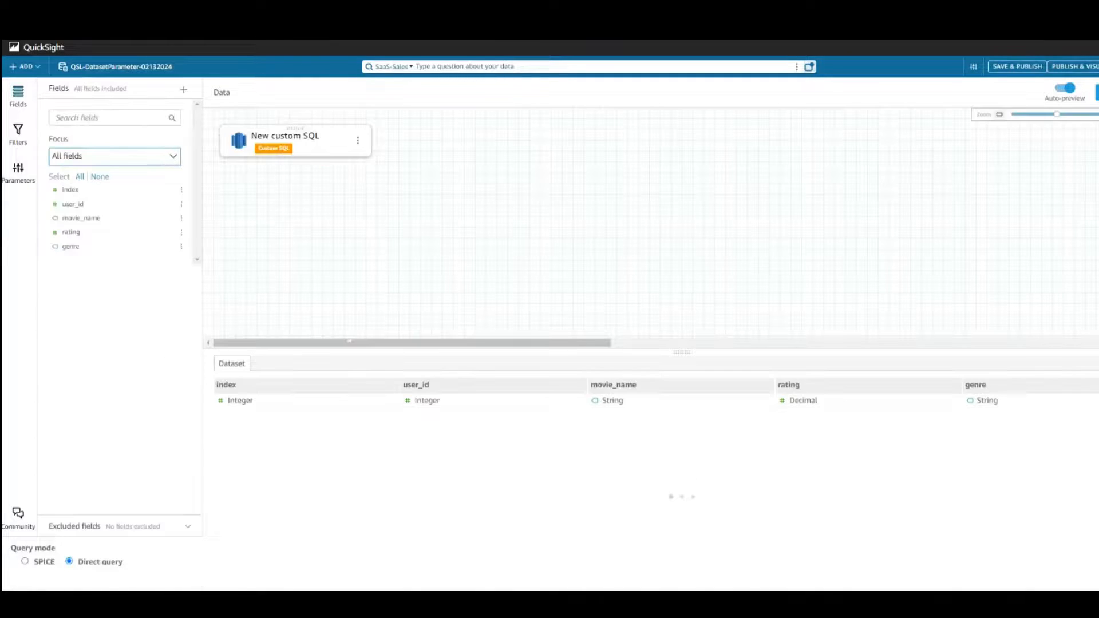
Publish the dataset for visualization and create an interactive sheet with Tiled layout optimized for 1600px
click(1087, 68)
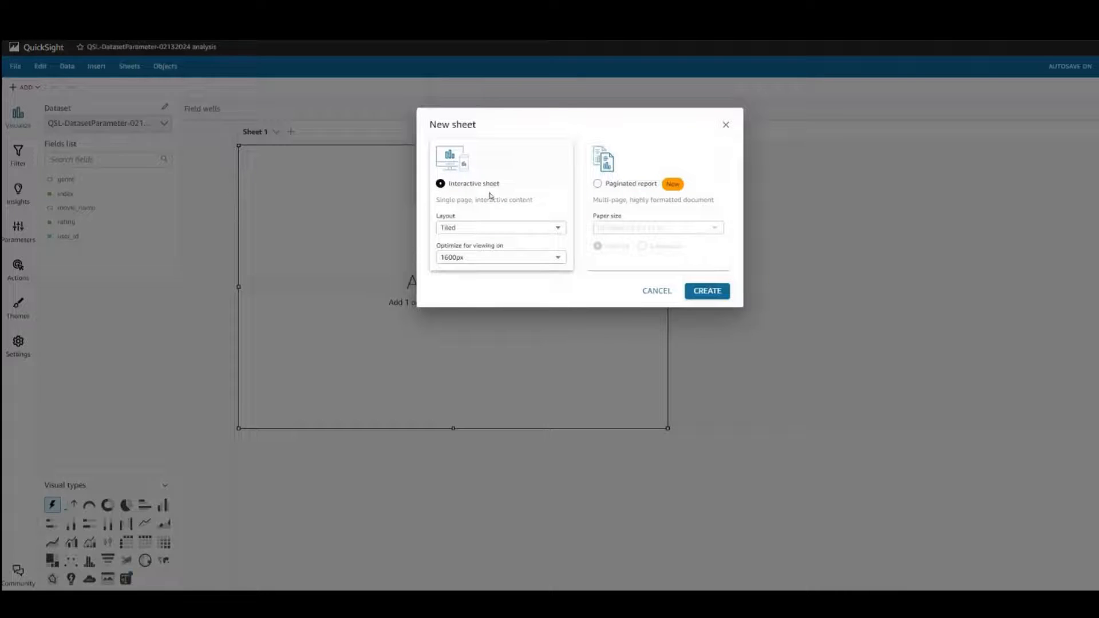
click(707, 292)
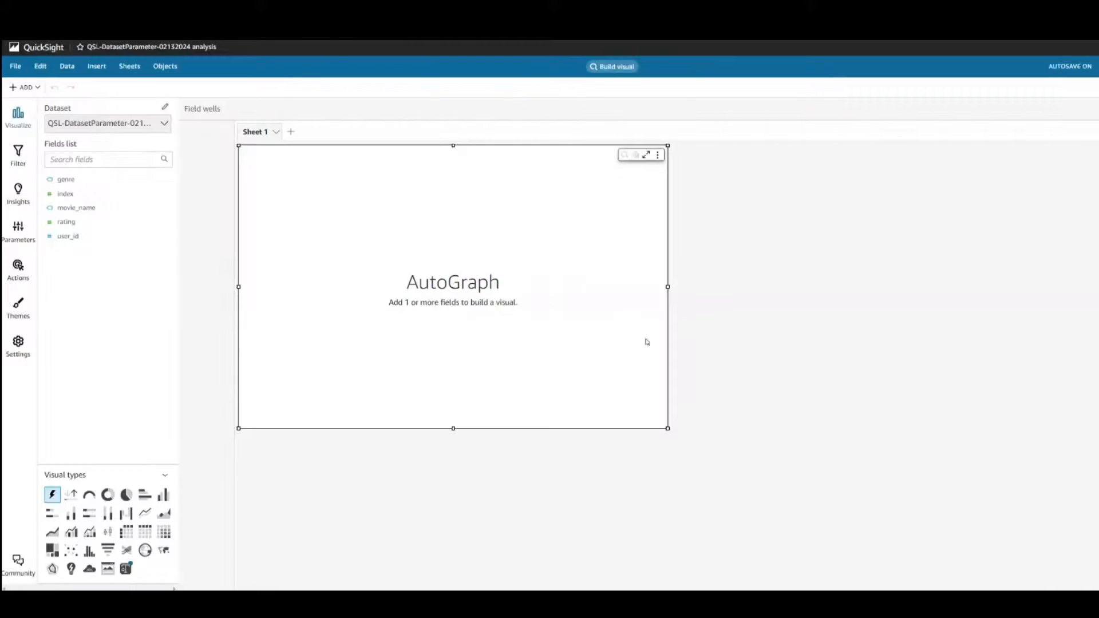
Make the empty visual a table grouped by movie_name and user_id, with rating as the value
click(144, 532)
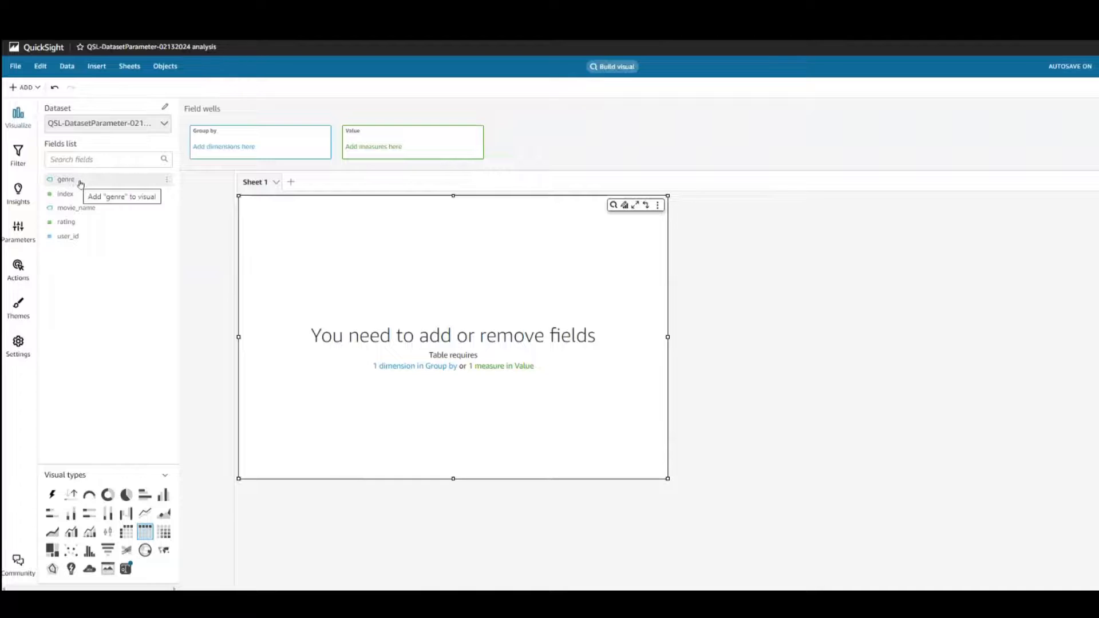
click(90, 207)
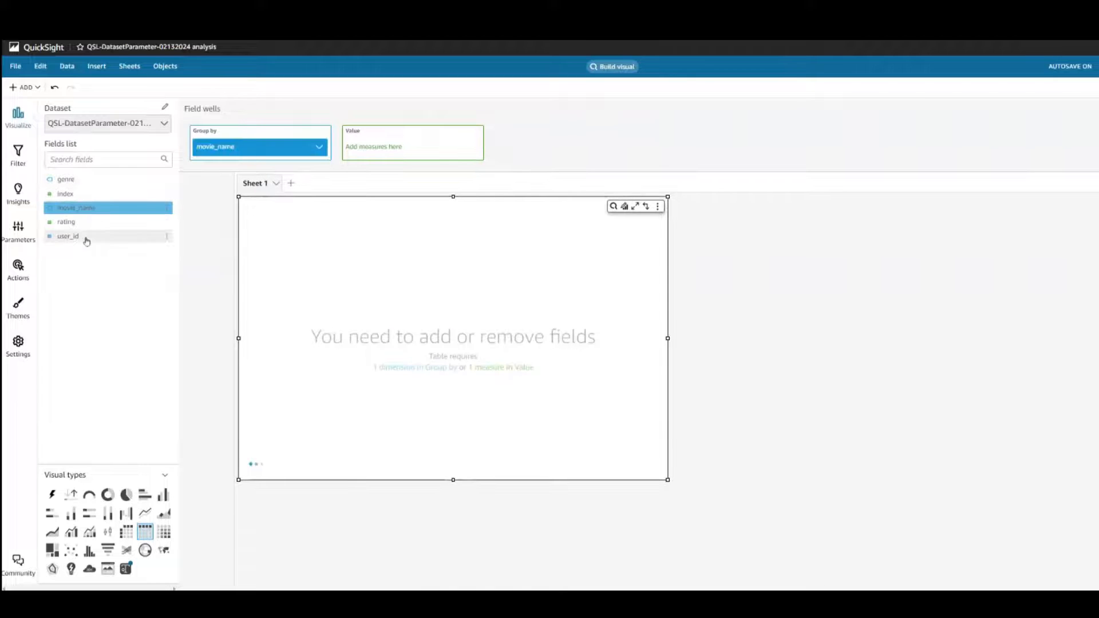
click(85, 237)
click(86, 222)
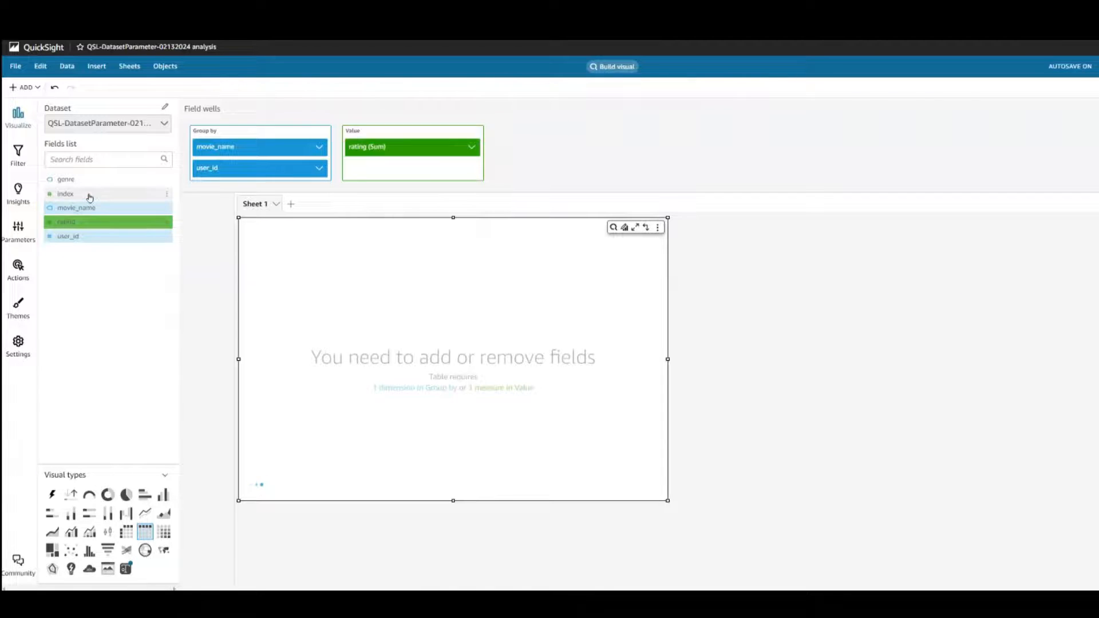
click(89, 195)
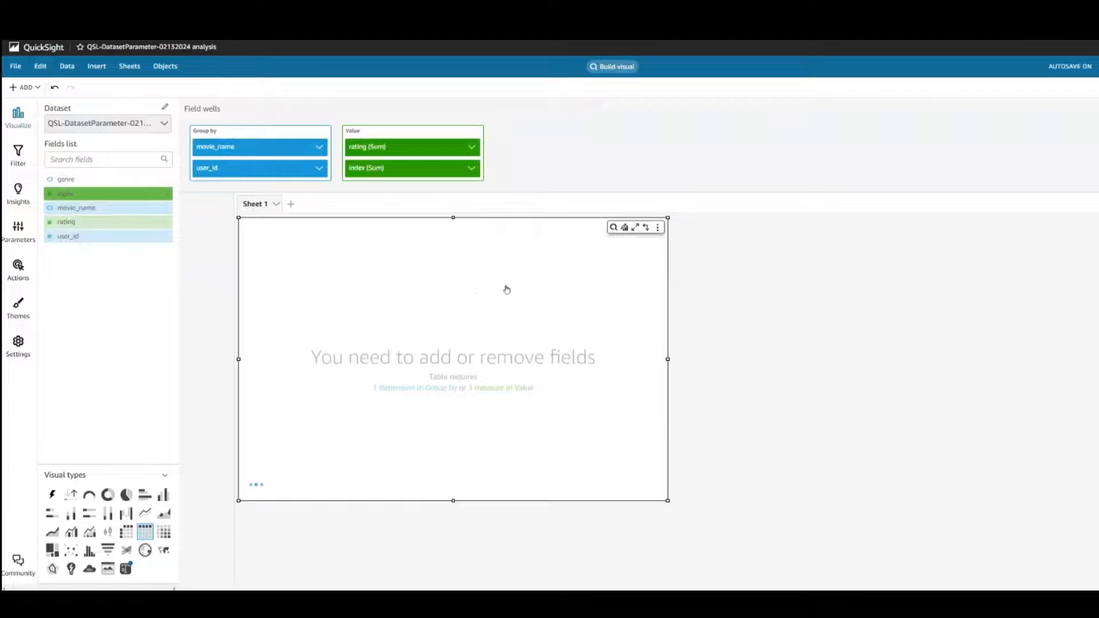
click(472, 168)
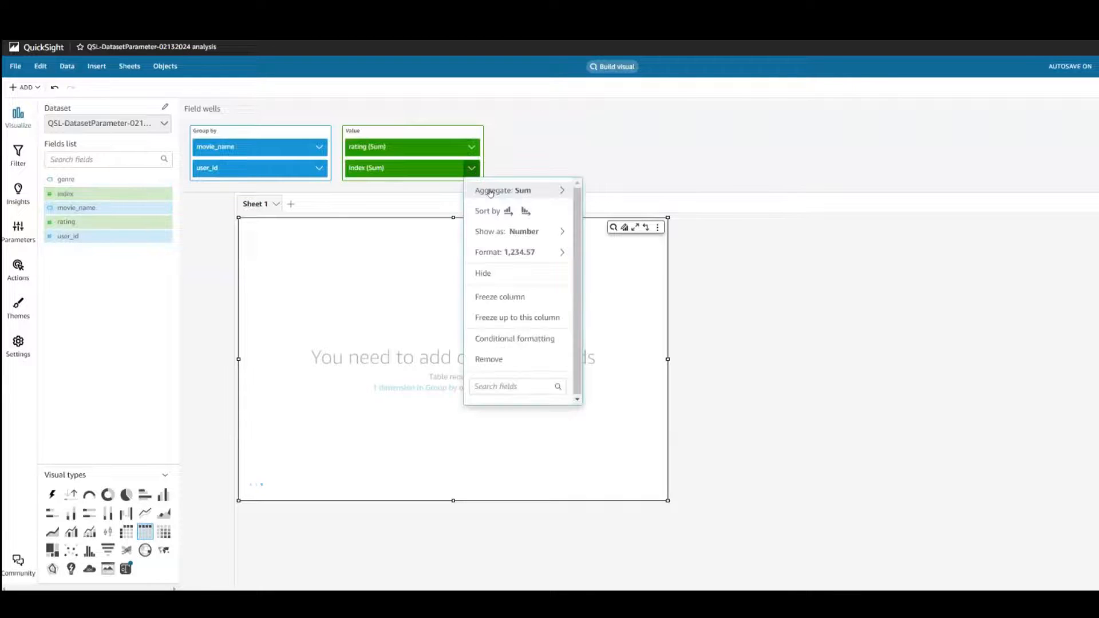
click(508, 359)
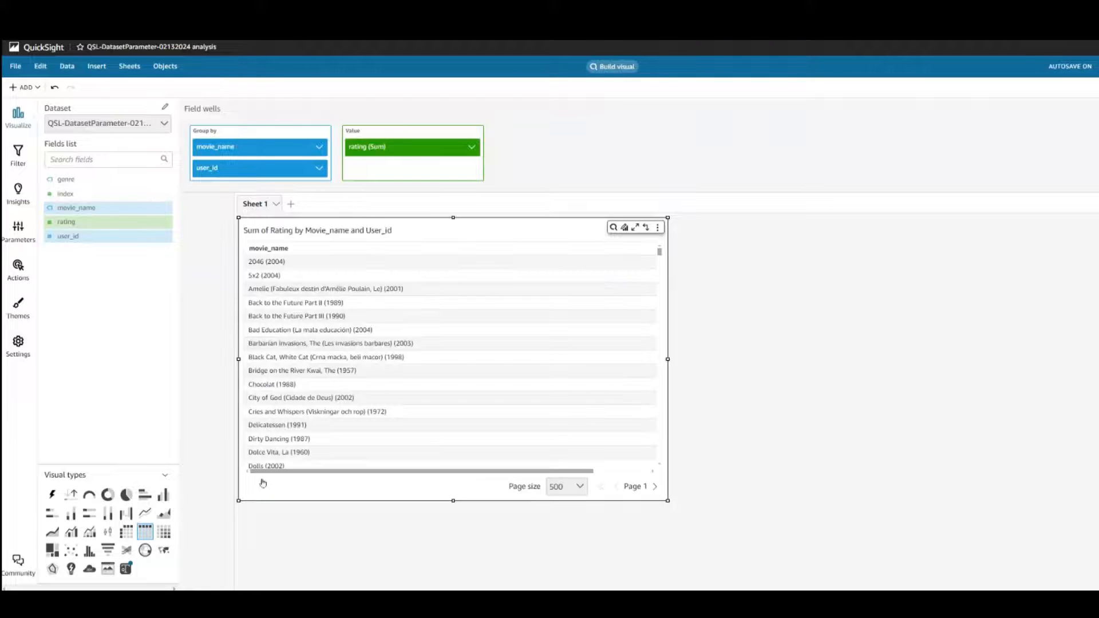
Widen the table visual across the sheet, then narrow its movie_name column and widen the rating column
drag(667, 360, 1033, 360)
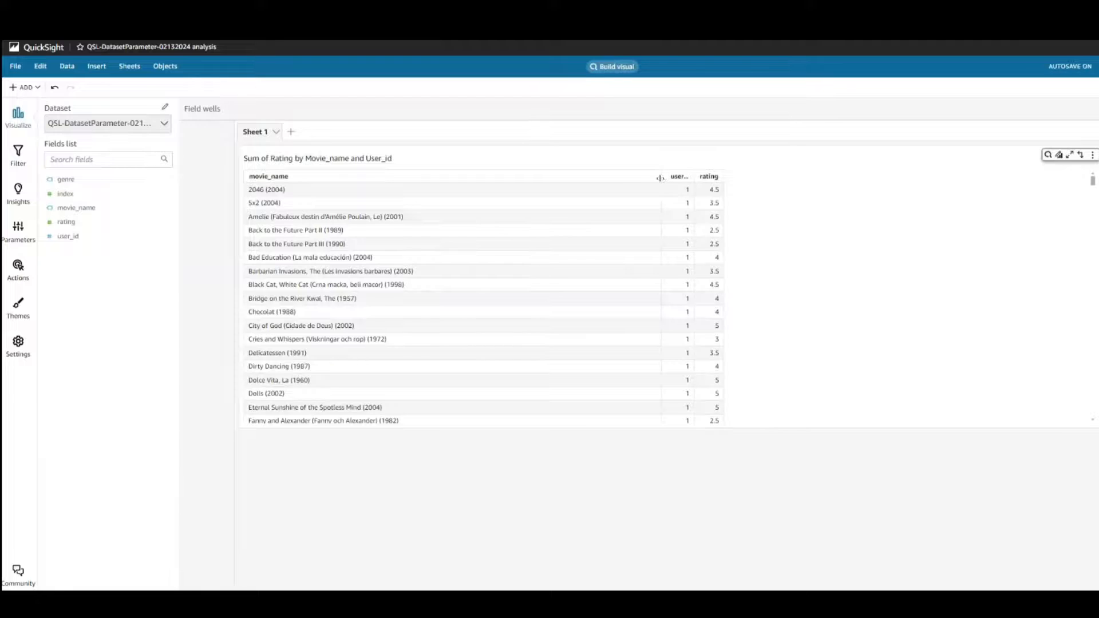
drag(665, 180, 560, 182)
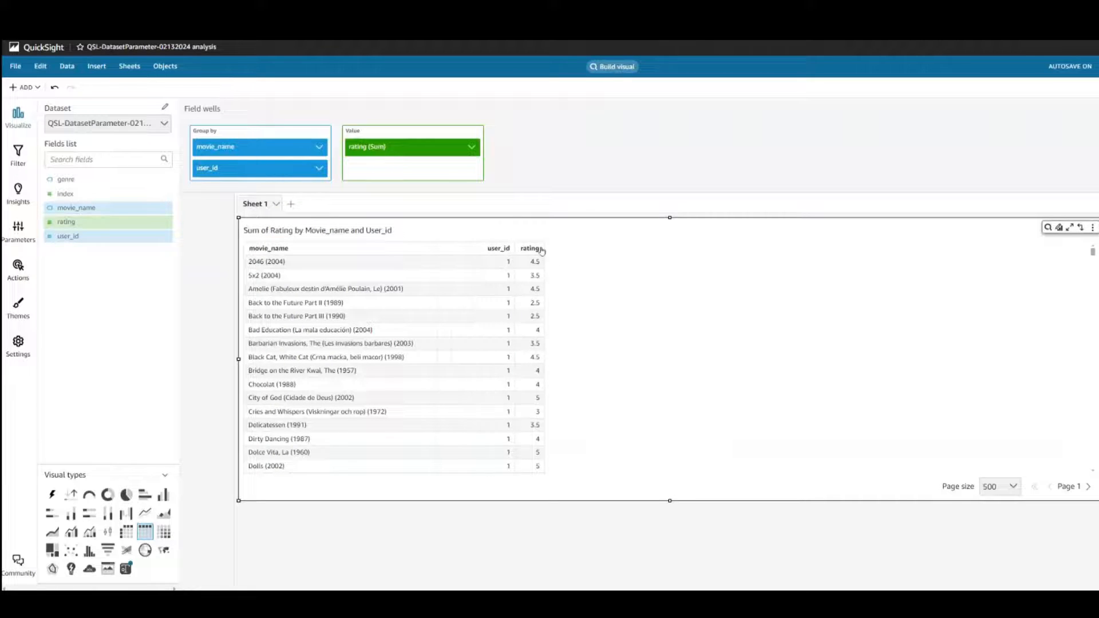
drag(545, 246, 633, 249)
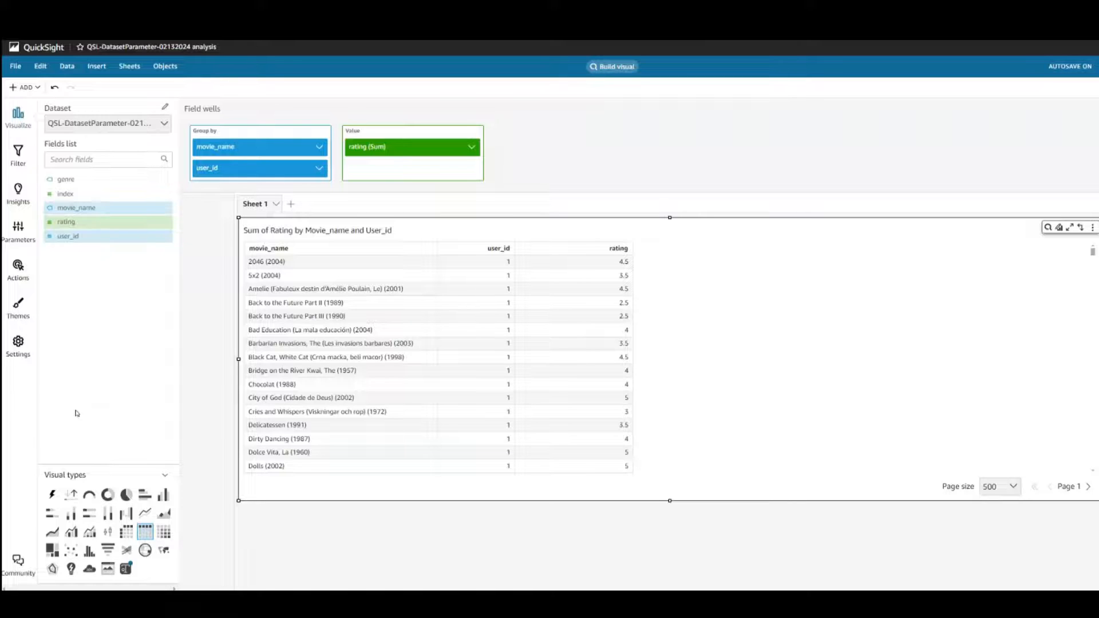
Set up a new single-value Integer parameter named QSParm_Analysis with a static default value of 0, and try to create it
click(19, 229)
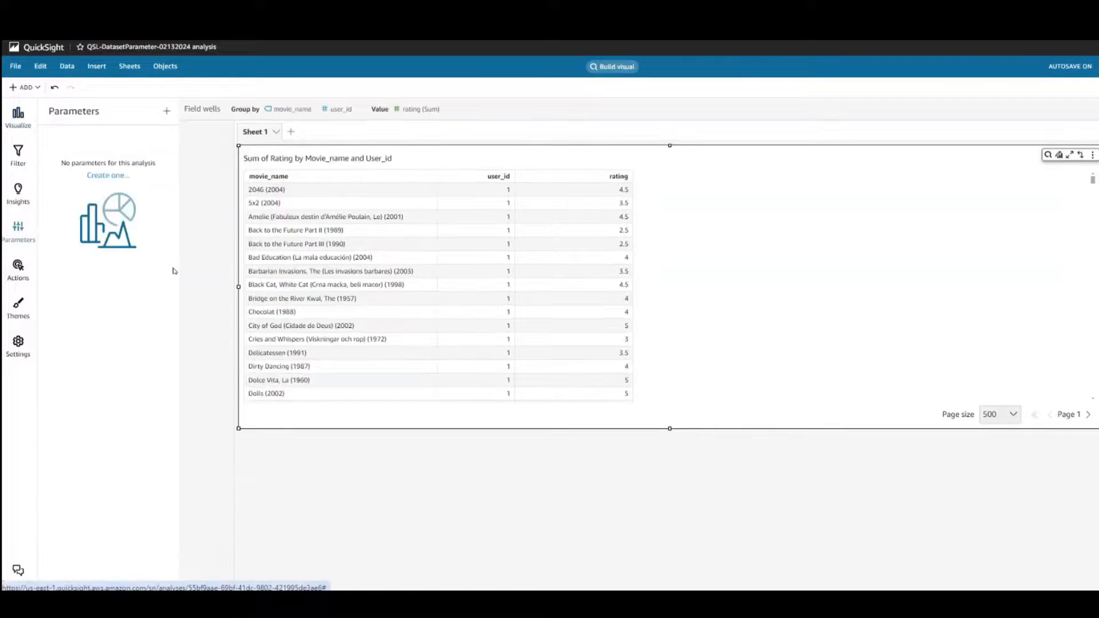
click(108, 175)
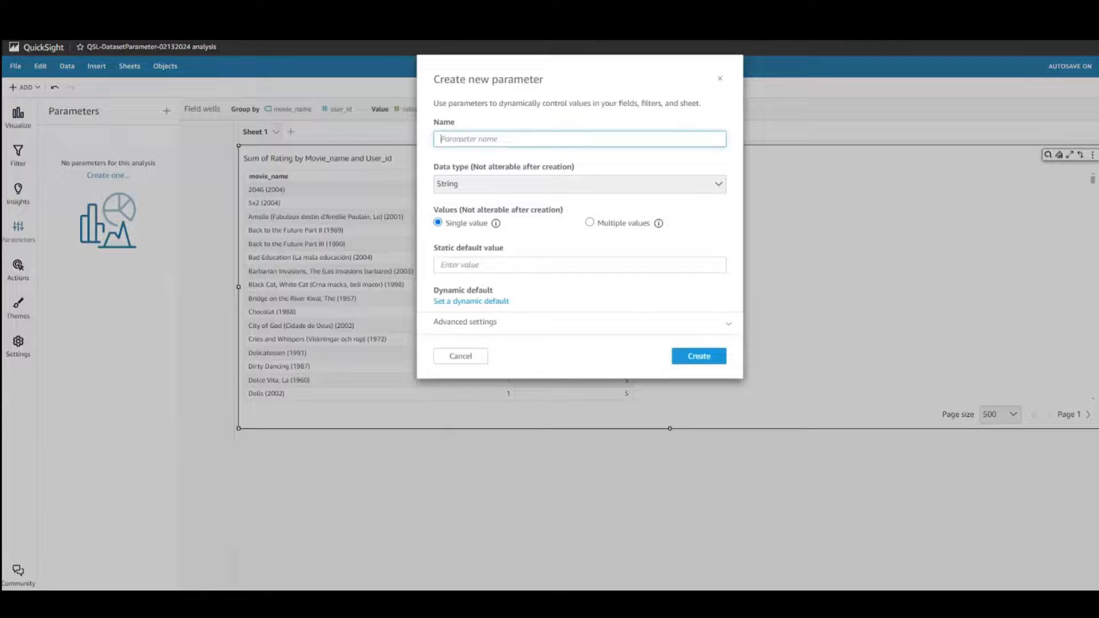
text(QSParm_Analysis)
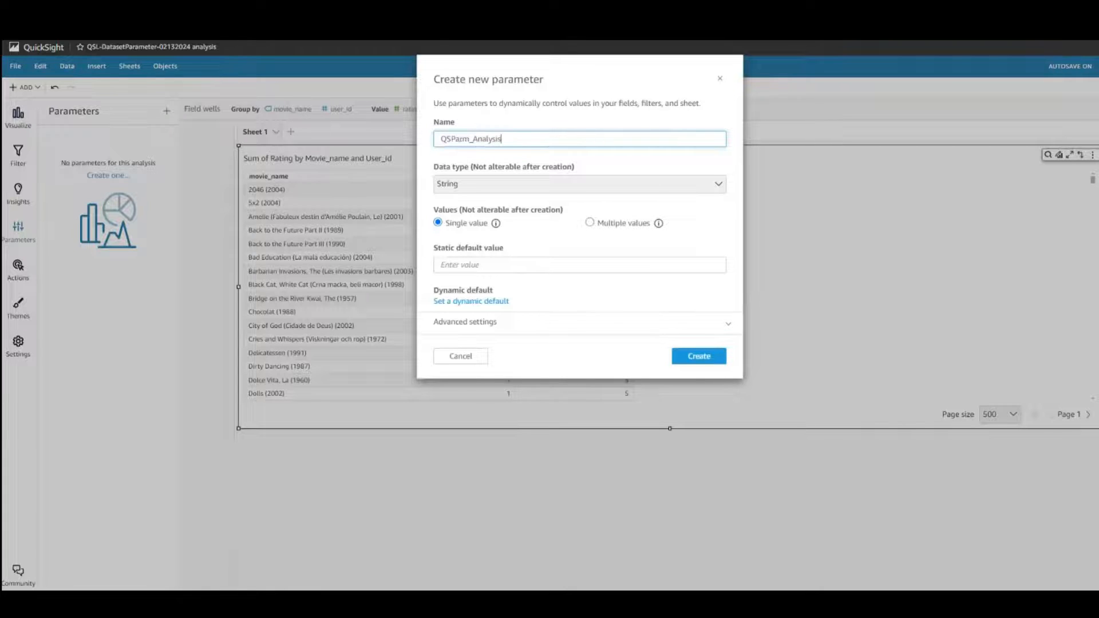
click(503, 183)
click(488, 214)
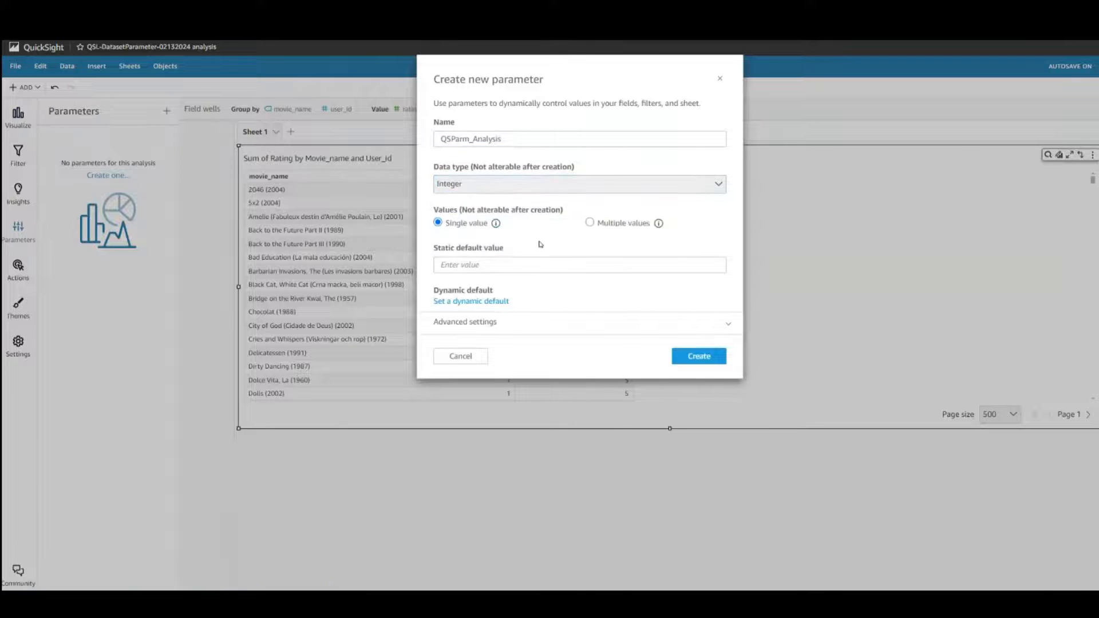
click(479, 265)
text(0)
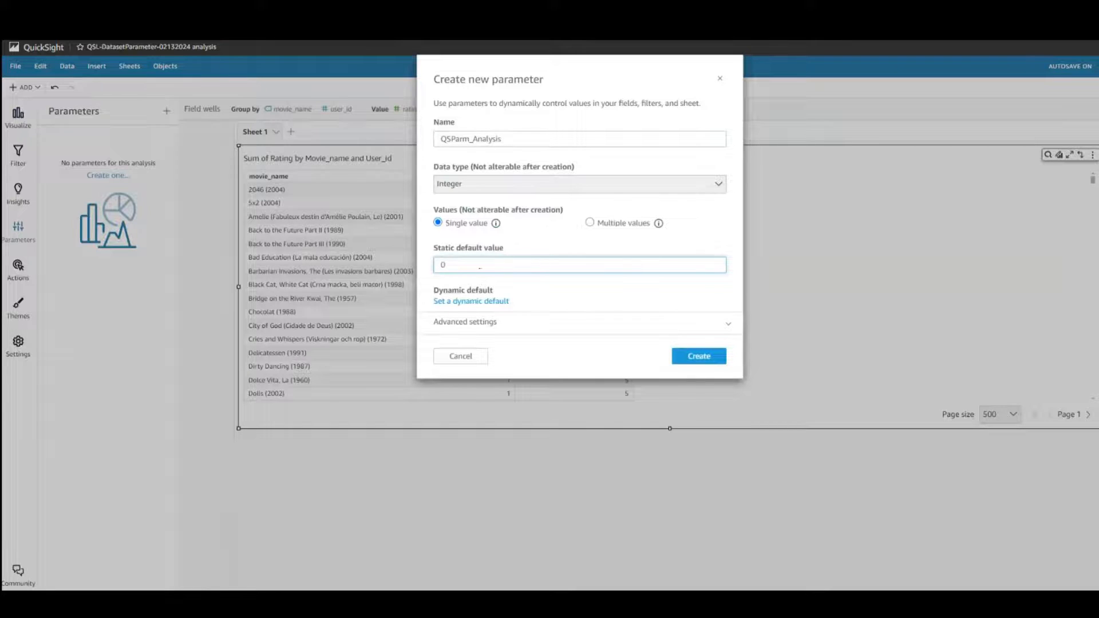
click(710, 365)
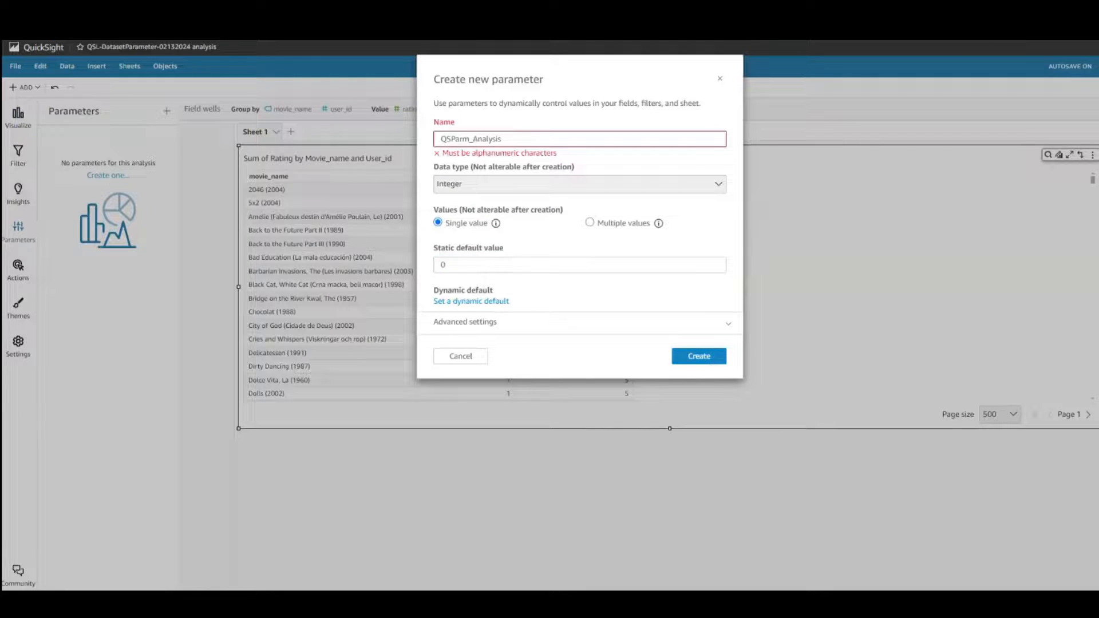
Change the new parameter's name to QSParmAnalysis and create it
click(472, 138)
key(BackSpace)
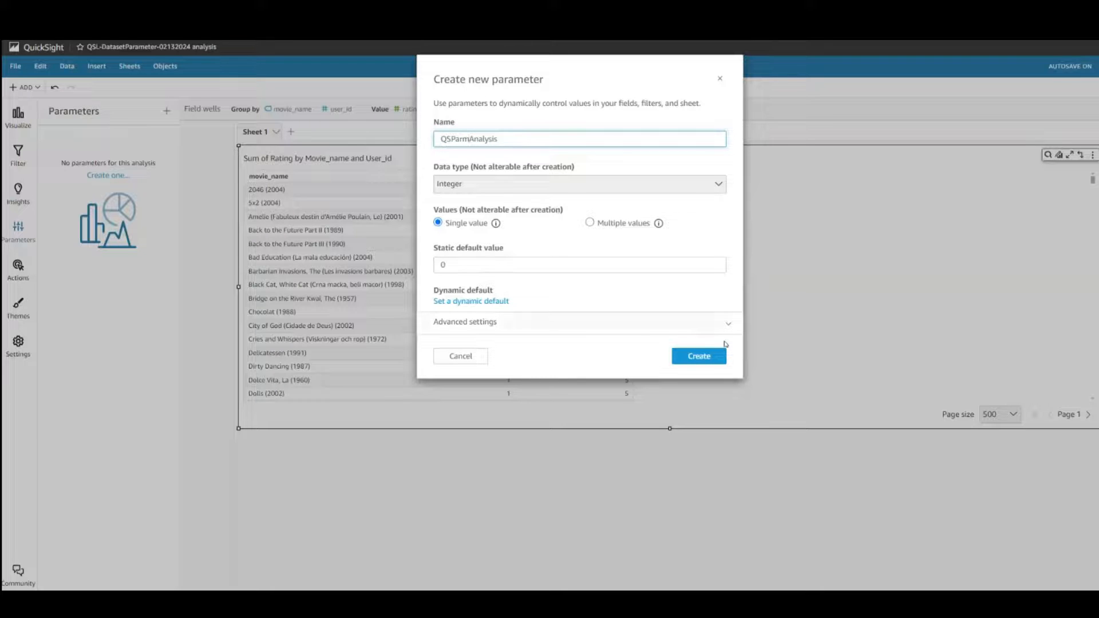
click(714, 361)
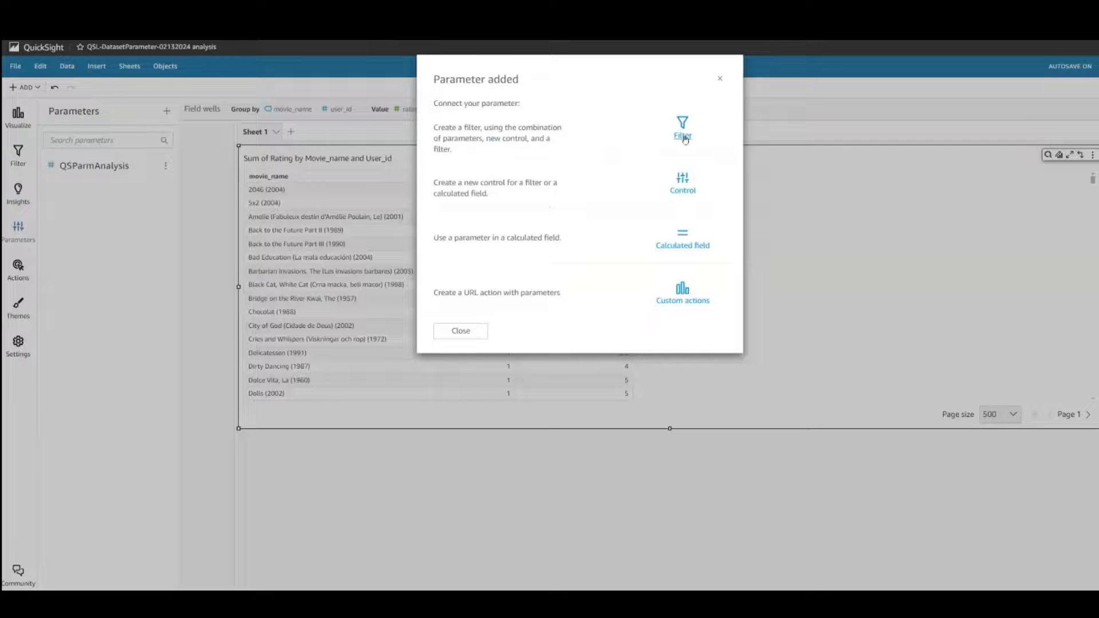
Add a filter on the rating field to the table visual, starting from the newly created parameter
click(683, 136)
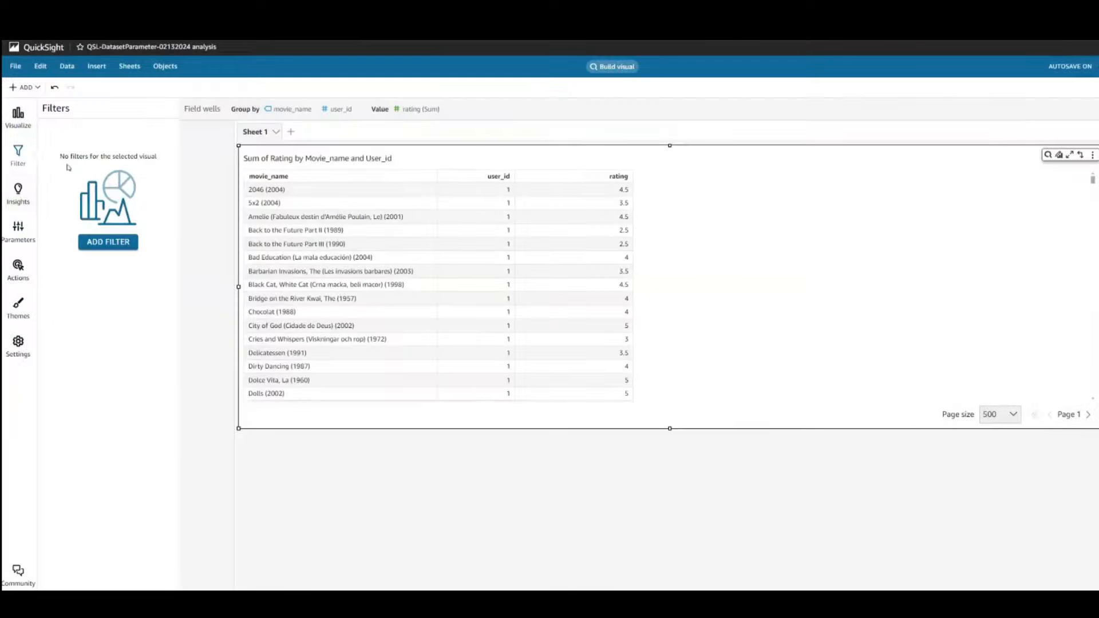
click(121, 248)
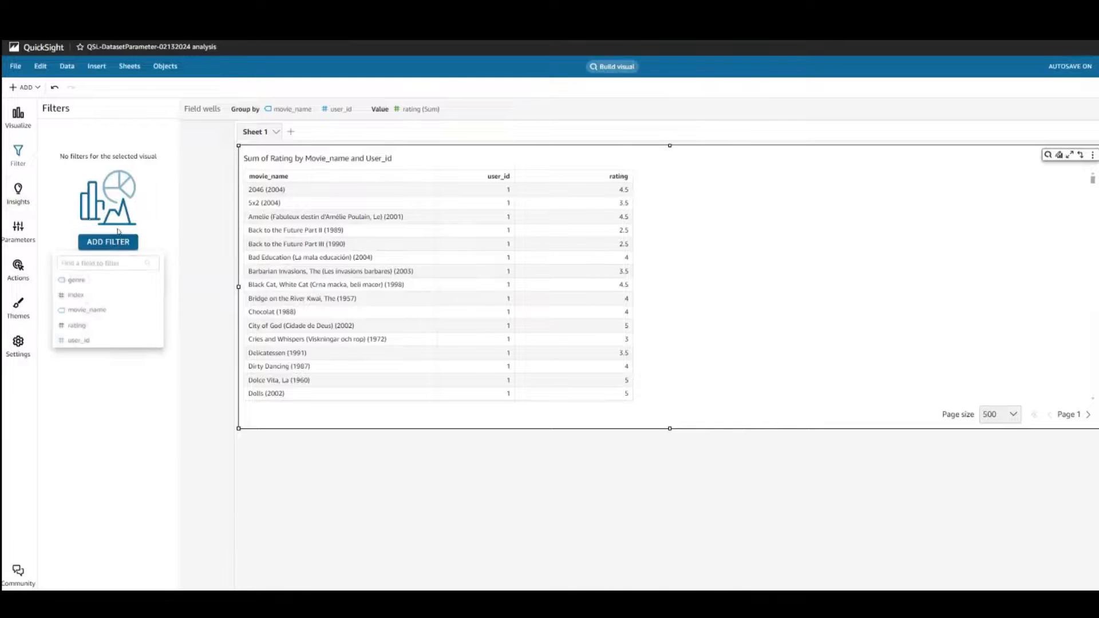
click(95, 331)
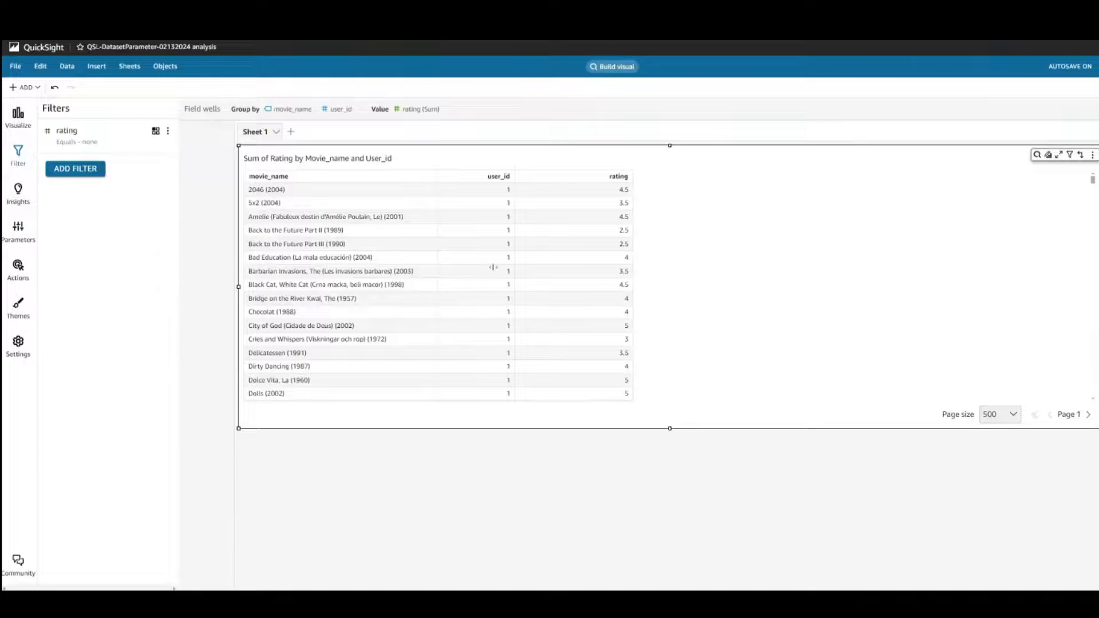
Configure the rating filter as Greater than or equal to the QSParmAnalysis parameter, and apply it
click(103, 137)
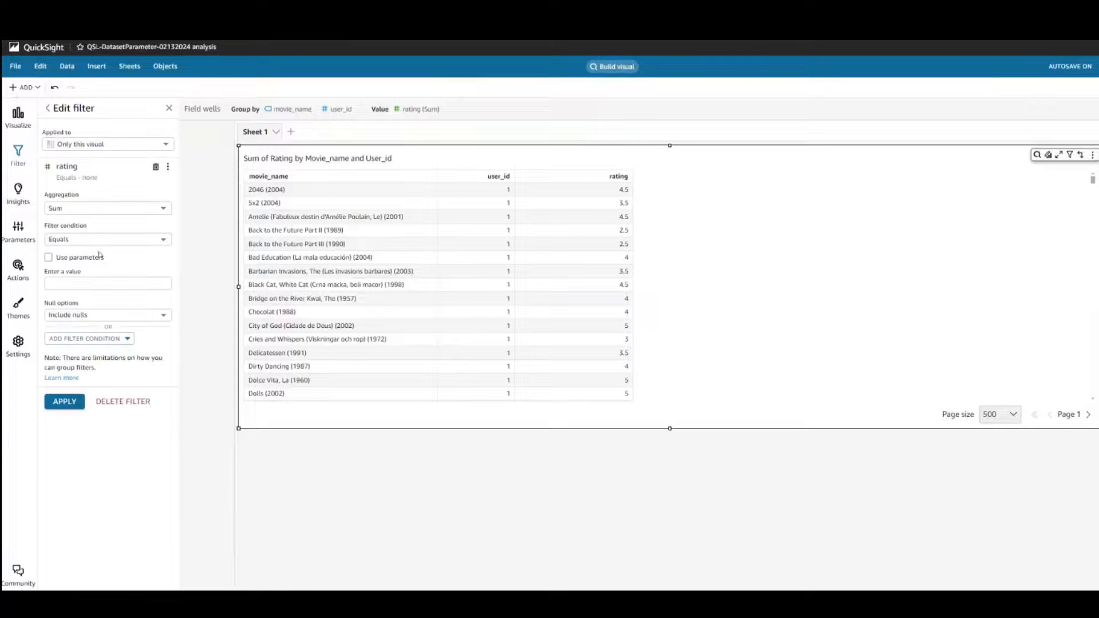
click(78, 258)
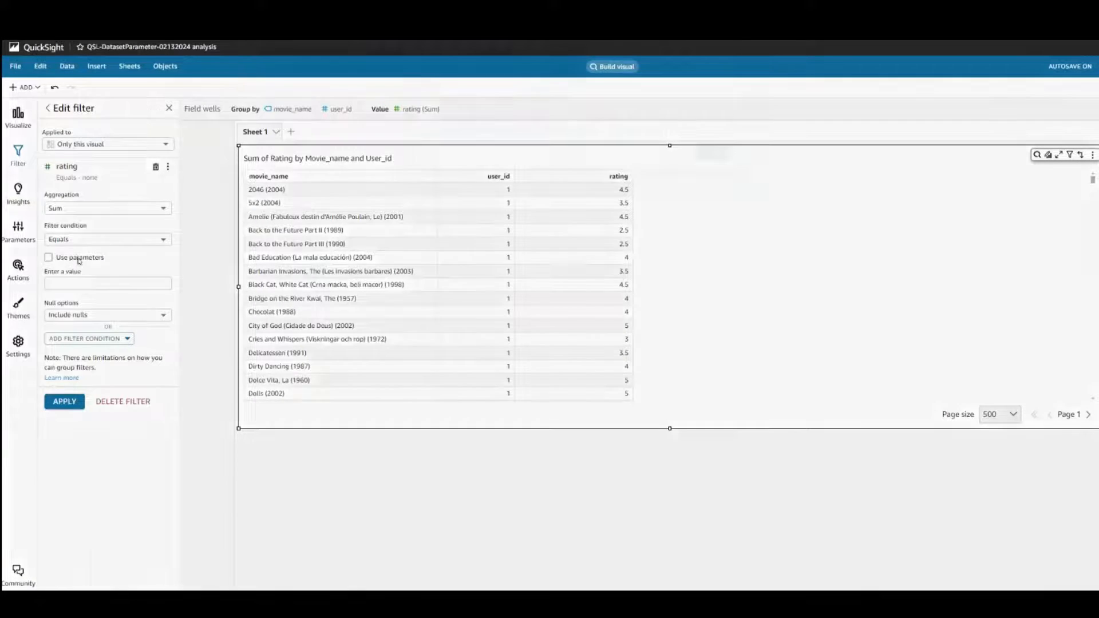
click(709, 159)
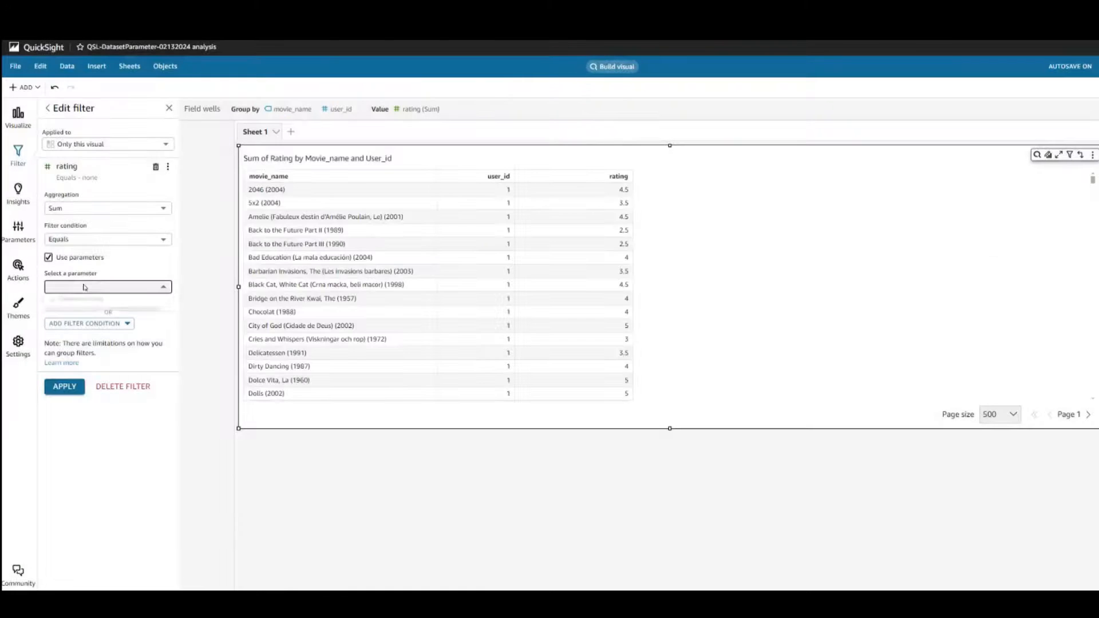
click(85, 287)
click(84, 300)
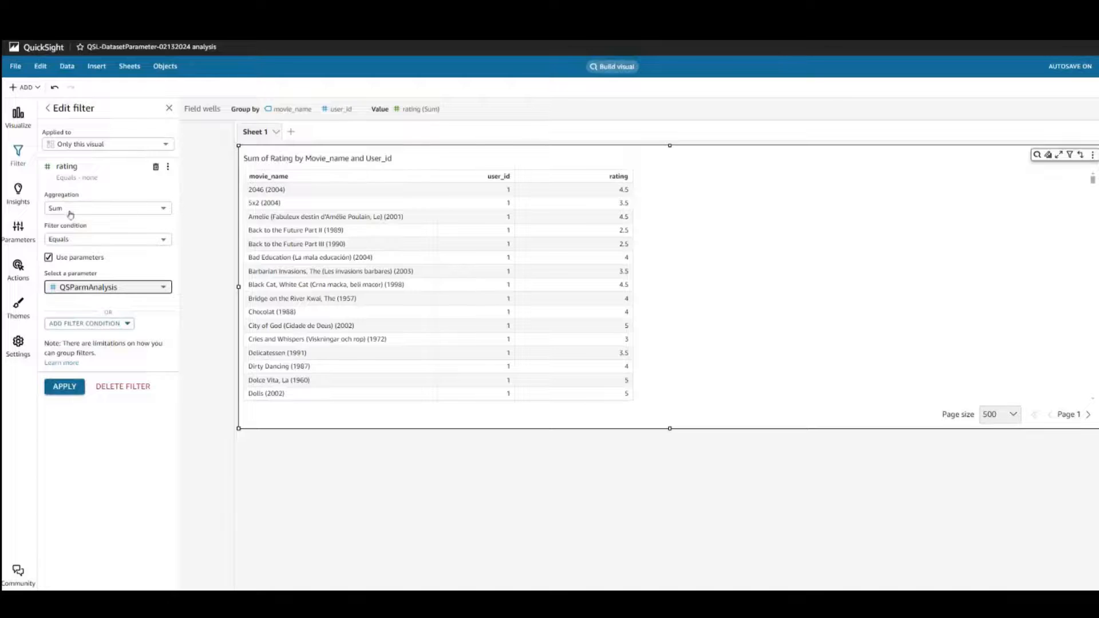
click(90, 241)
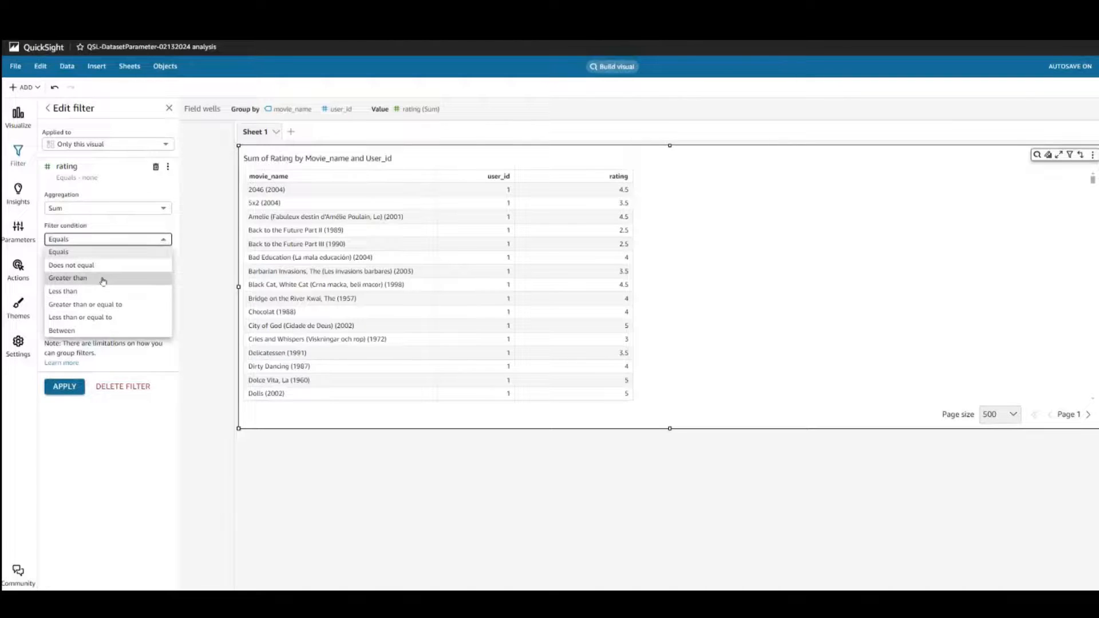
click(101, 306)
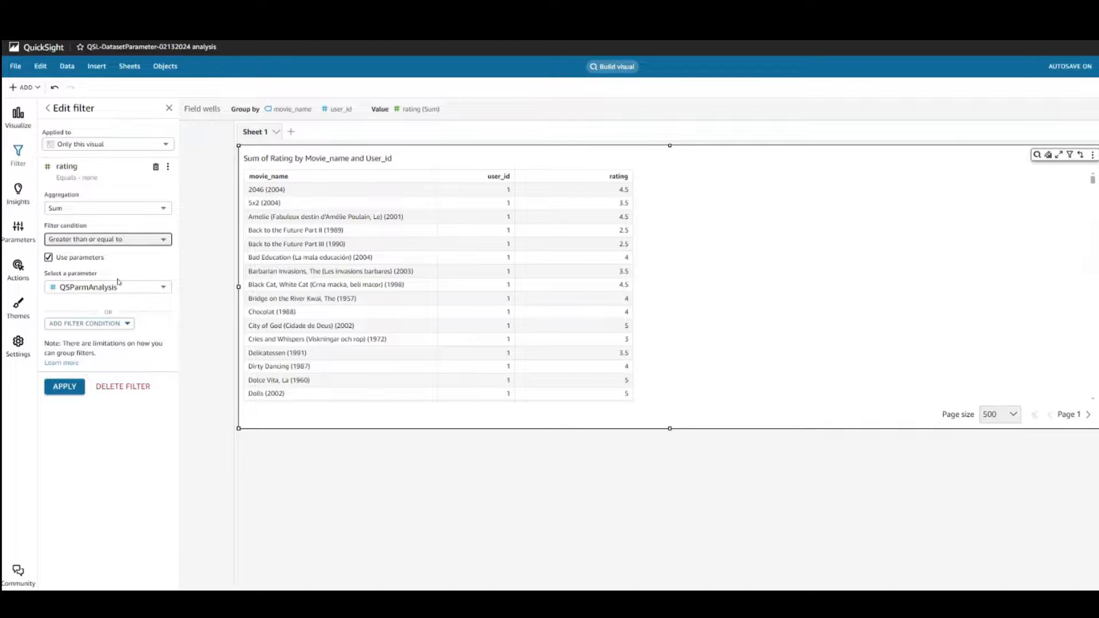
click(64, 386)
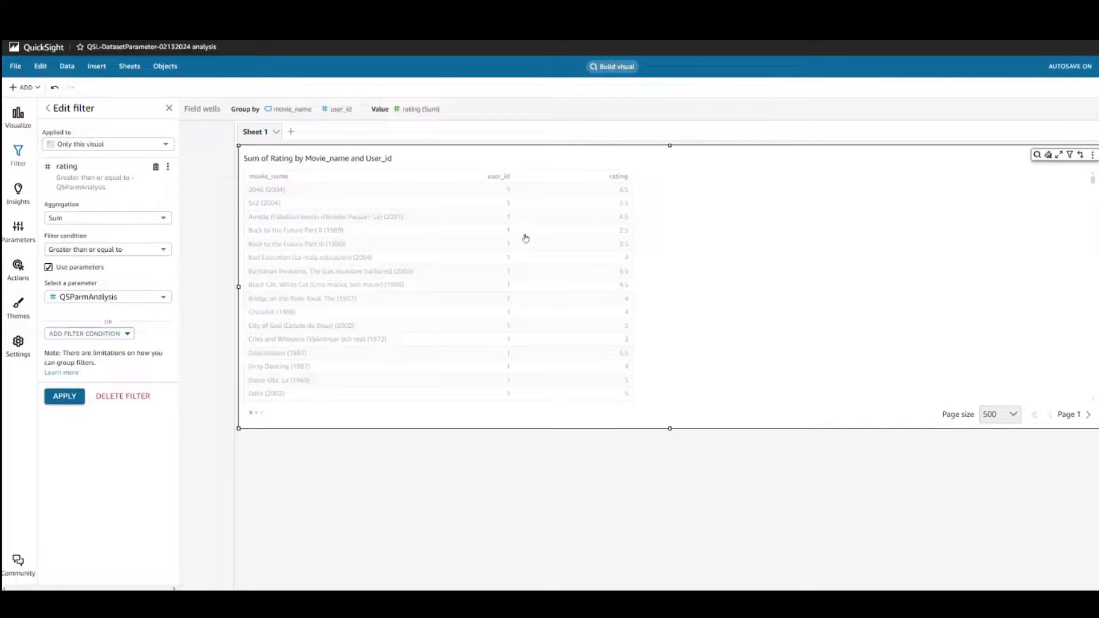
Set up a sheet control for QSParmAnalysis named MovieRating_Parameter with the Slider style
click(21, 233)
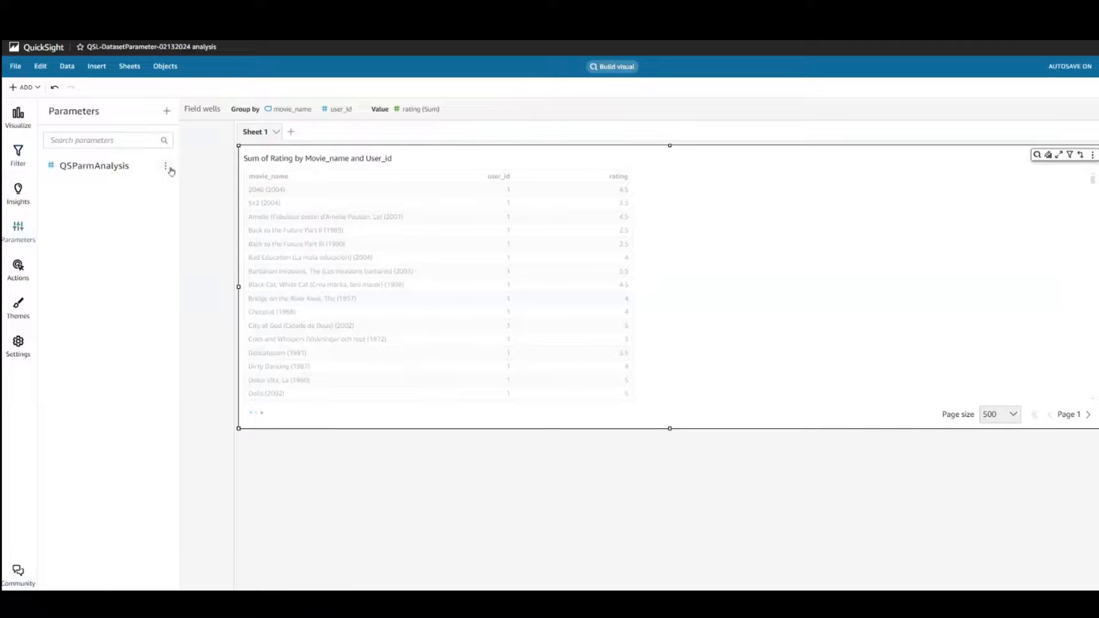
click(165, 166)
click(189, 178)
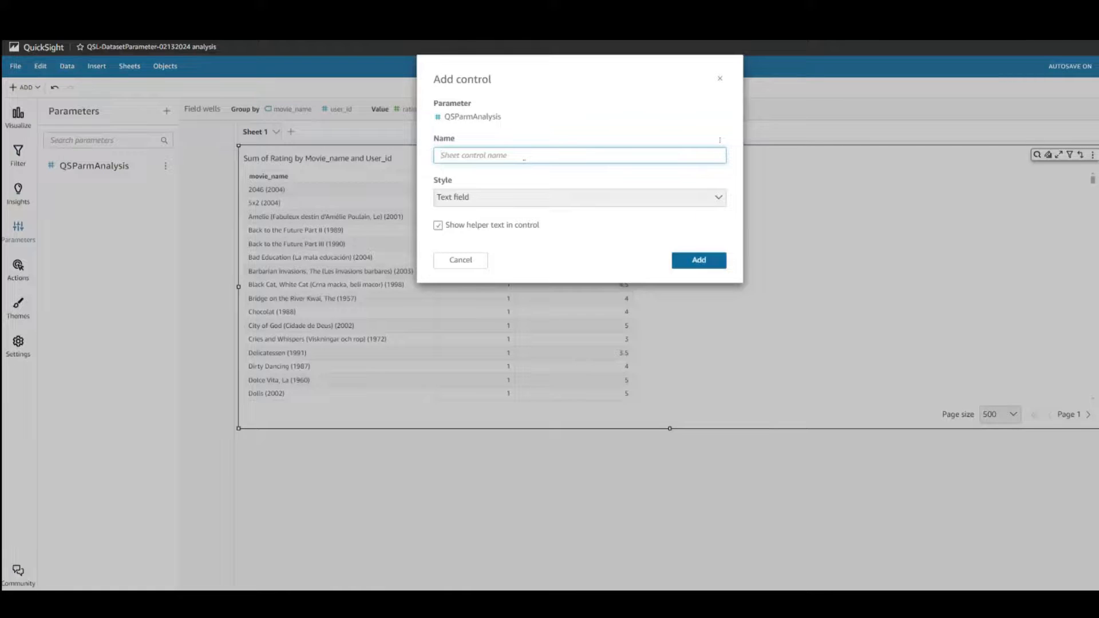
text(MovieRating_Parameter)
click(479, 198)
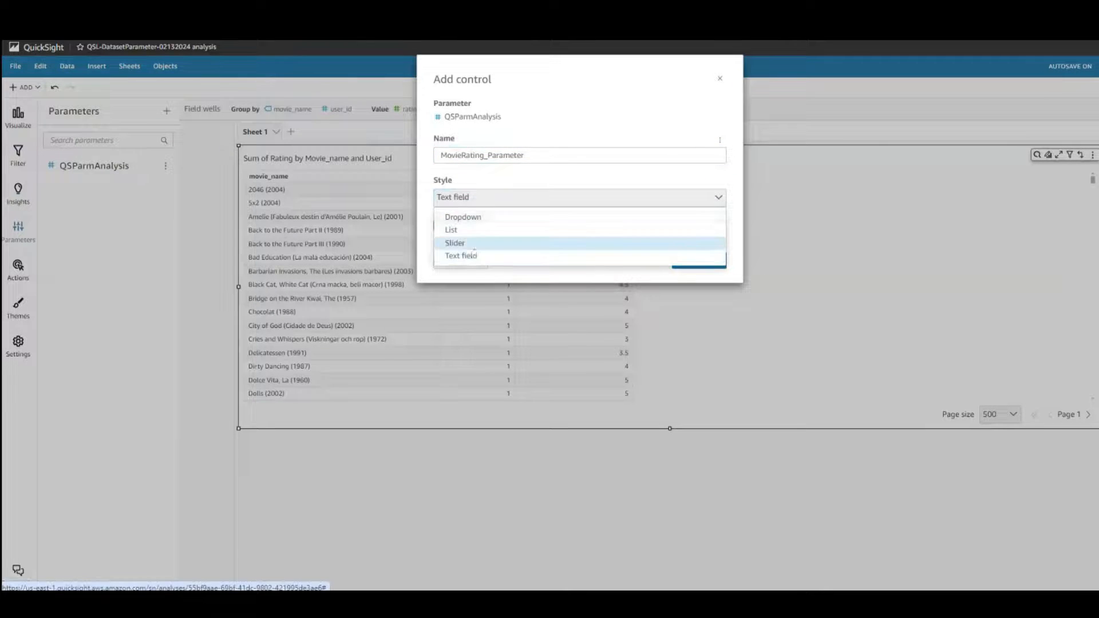
click(475, 248)
Give the slider a minimum of 0, a maximum of 5 and a step size of 1, and add the control
click(495, 241)
text(0)
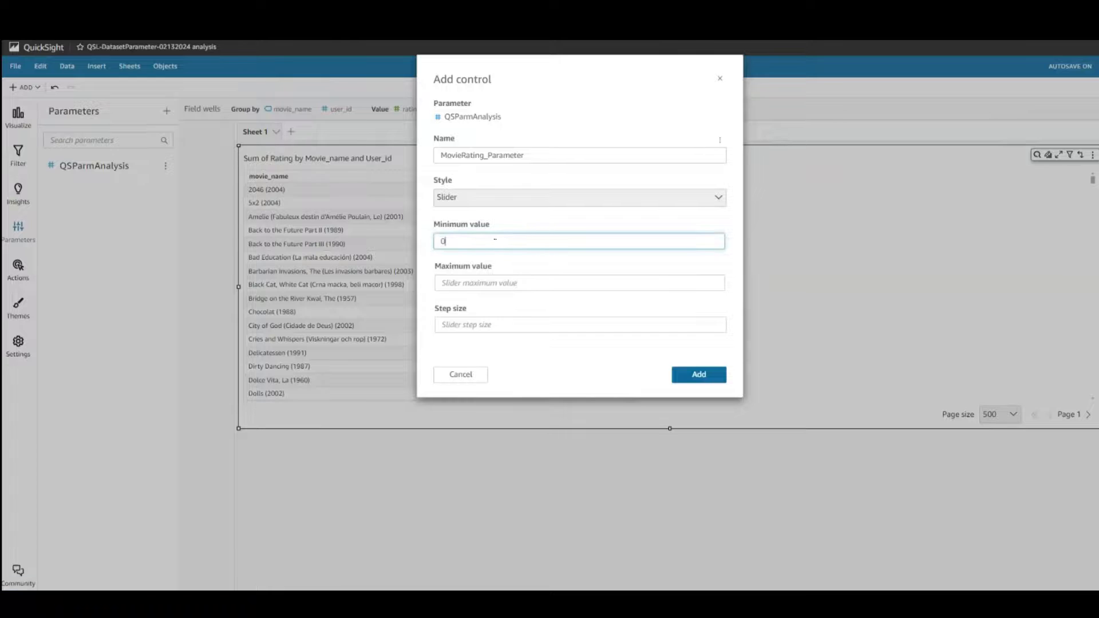
click(487, 283)
text(5)
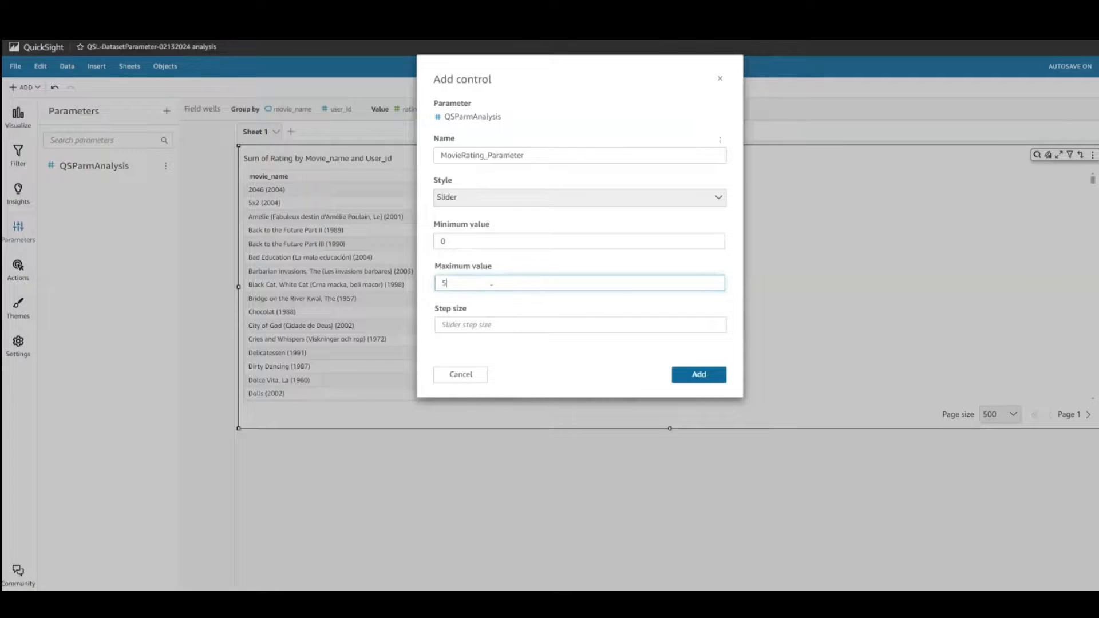
click(485, 325)
text(1)
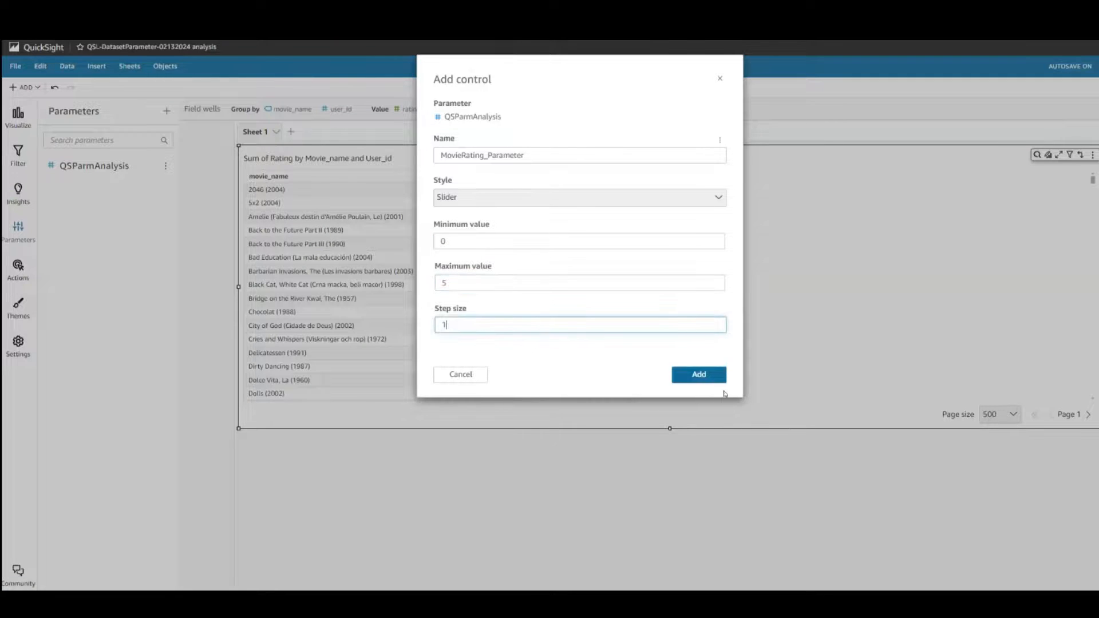
click(703, 375)
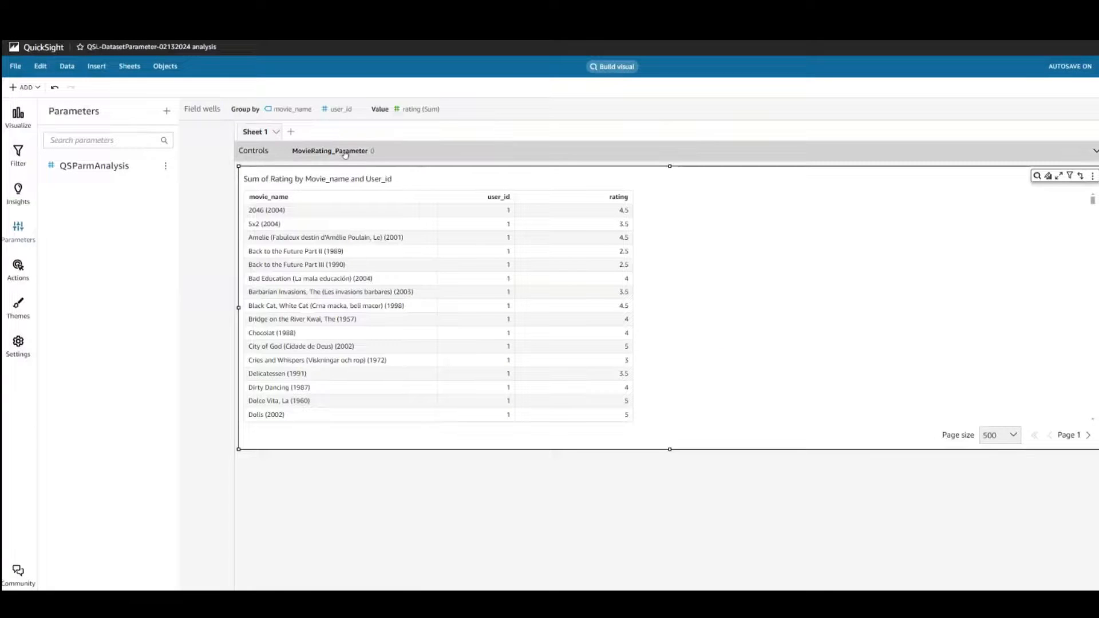
Expand the sheet controls and set the MovieRating_Parameter slider to 3
click(345, 153)
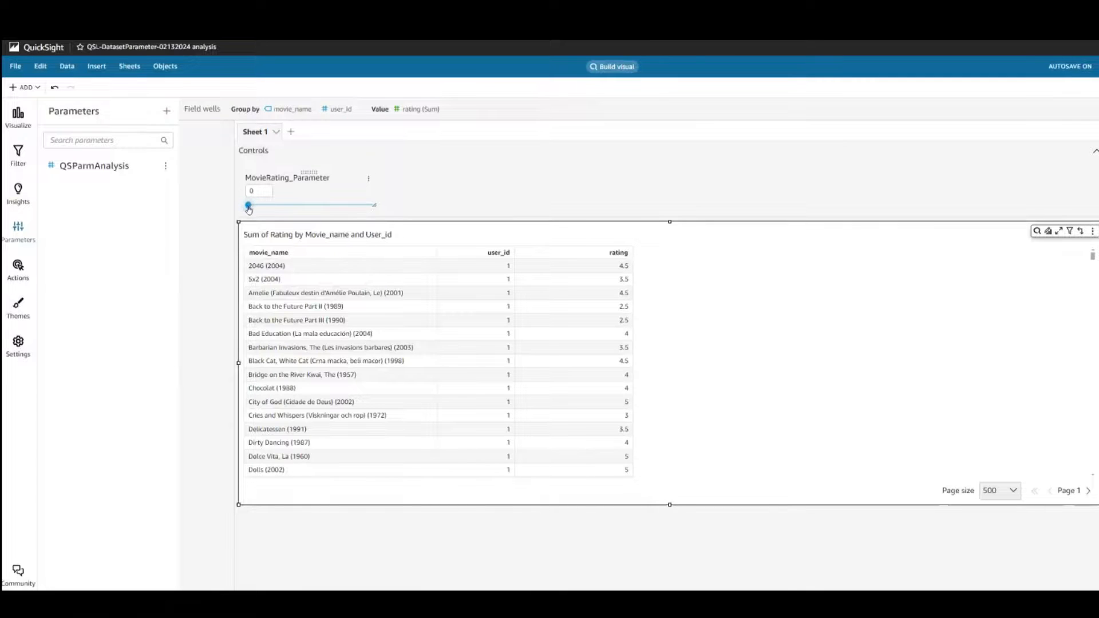
drag(249, 209, 314, 209)
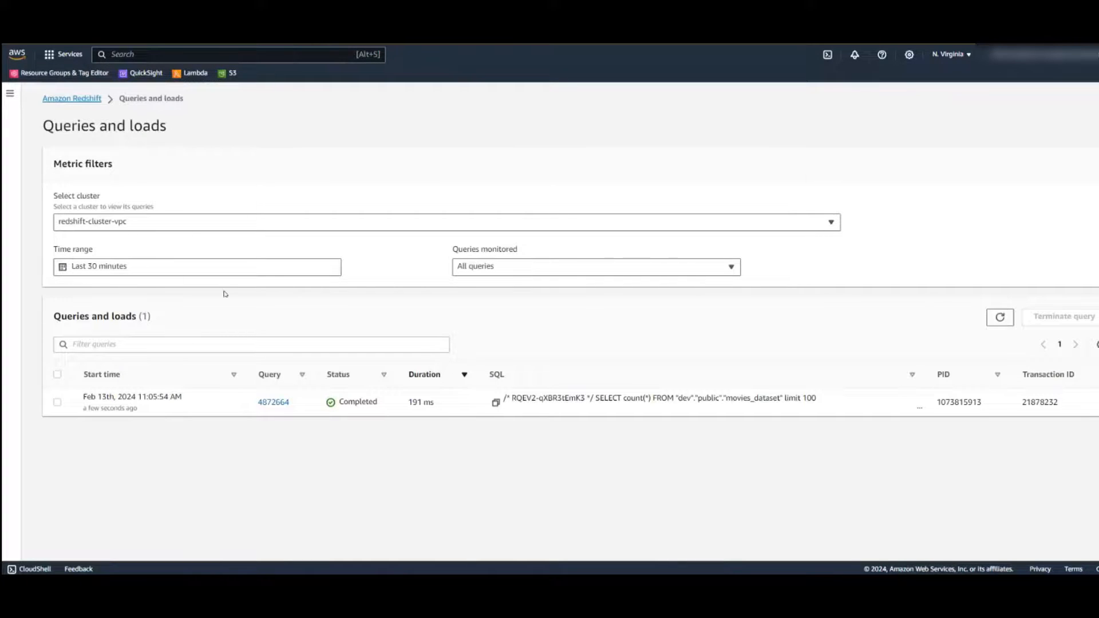
Limit the Redshift query list to the last 5 minutes and sort it by start time, newest first
click(243, 268)
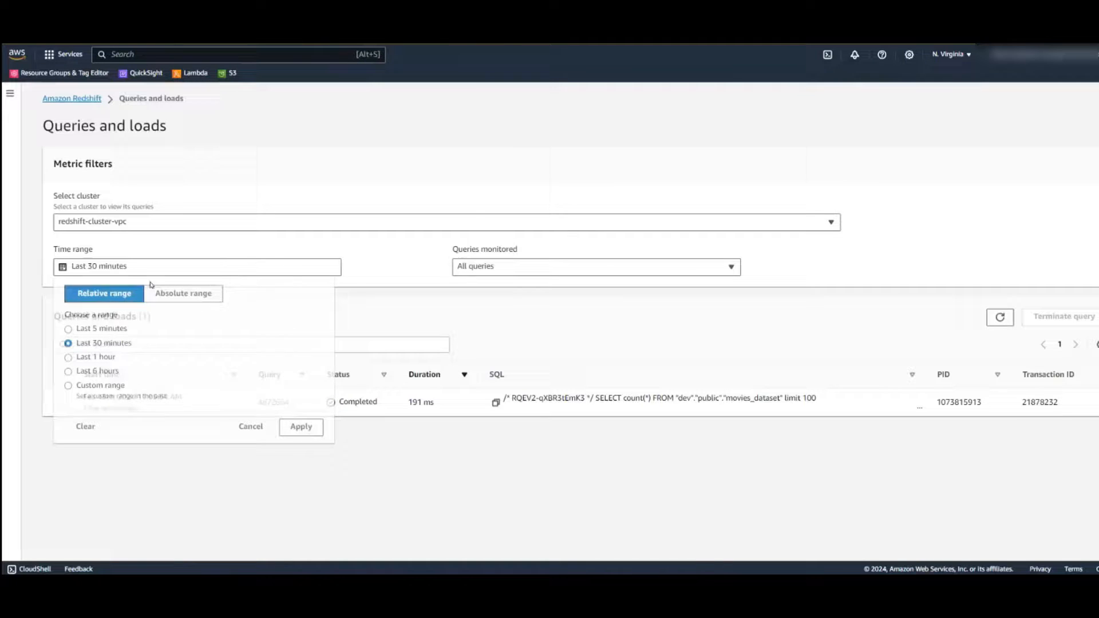
click(126, 331)
click(301, 426)
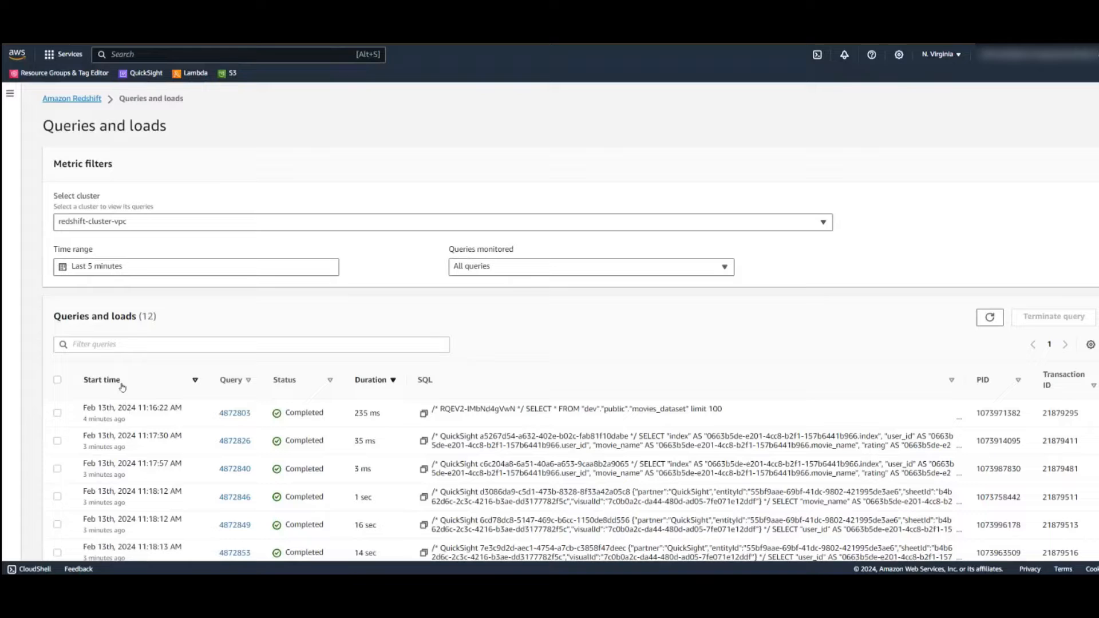
click(123, 386)
click(122, 386)
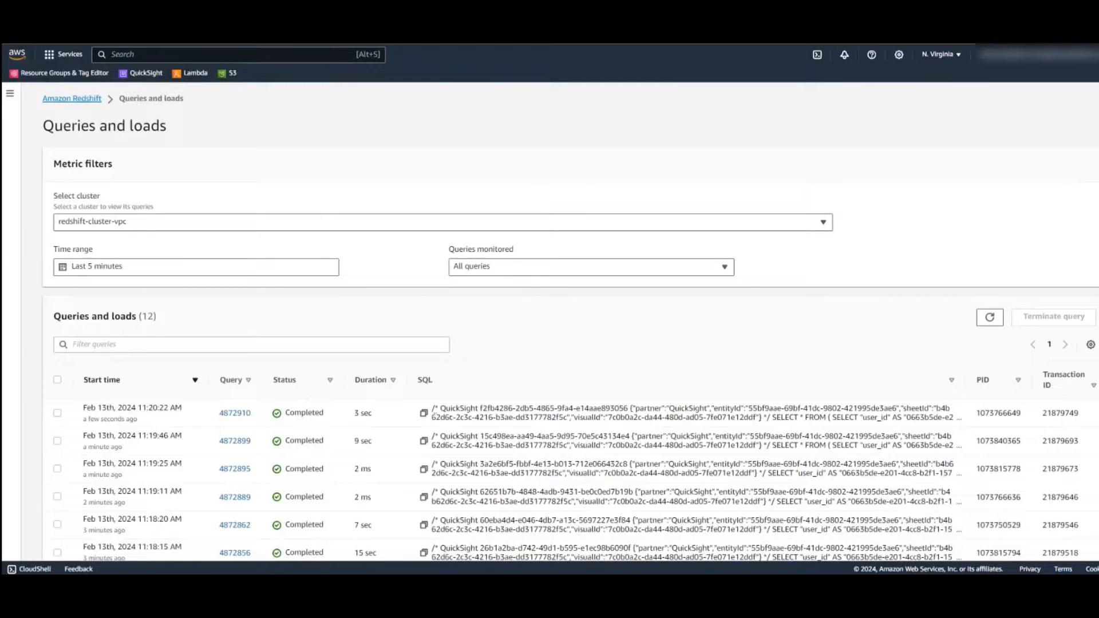
Examine the full SQL of the newest QuickSight query, including its custom SQL subquery and the rating condition, and close it
drag(438, 408, 628, 408)
click(463, 417)
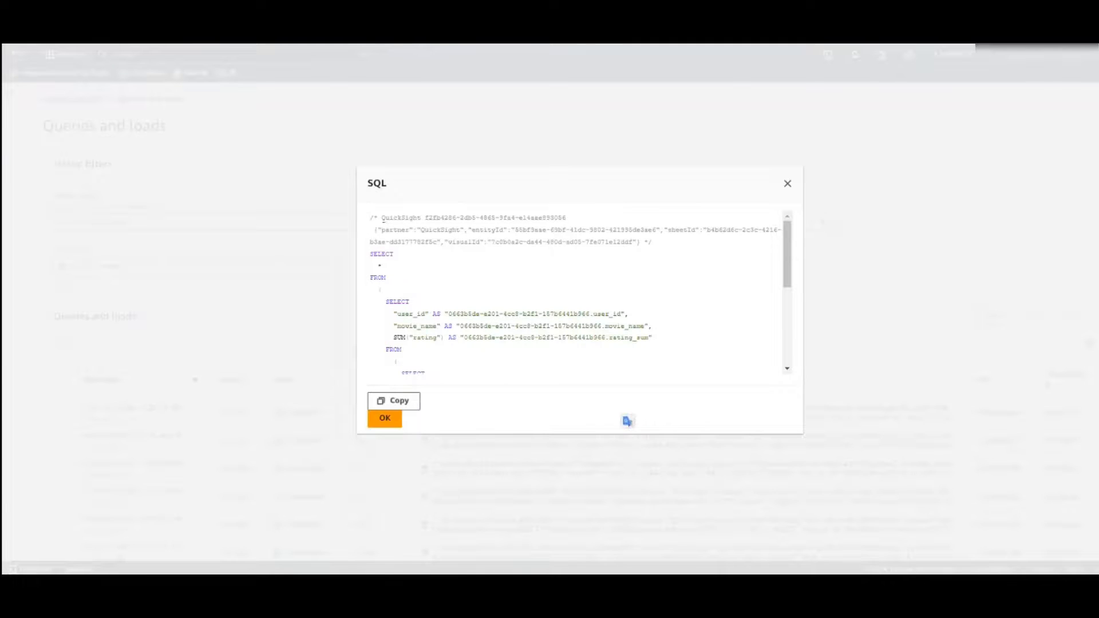
drag(381, 218, 570, 218)
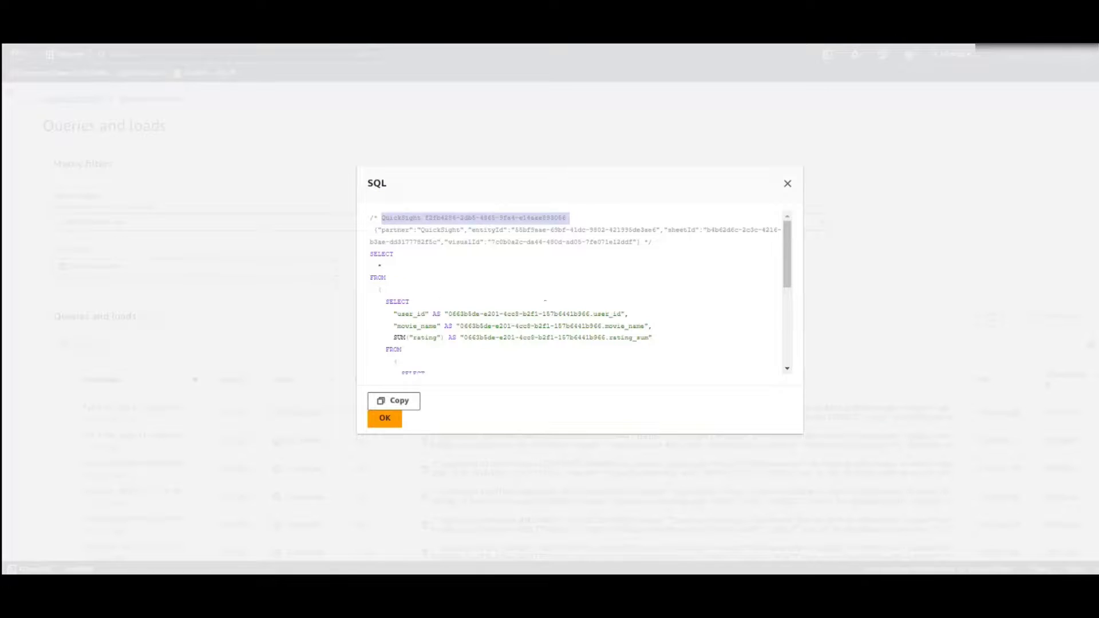
click(462, 303)
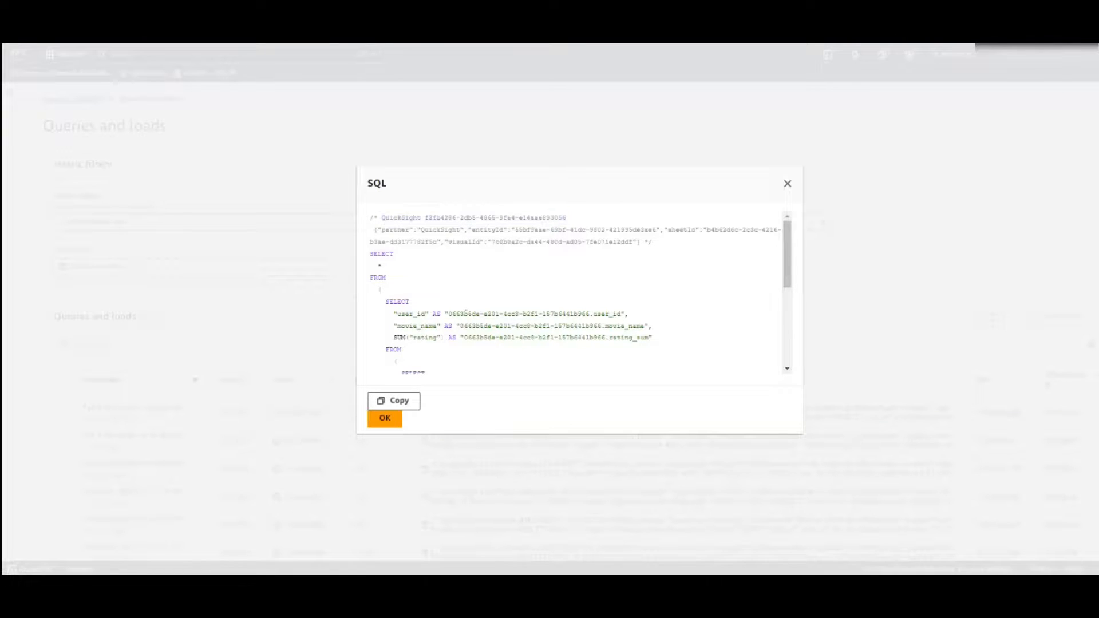
scroll(464, 309, down, 3)
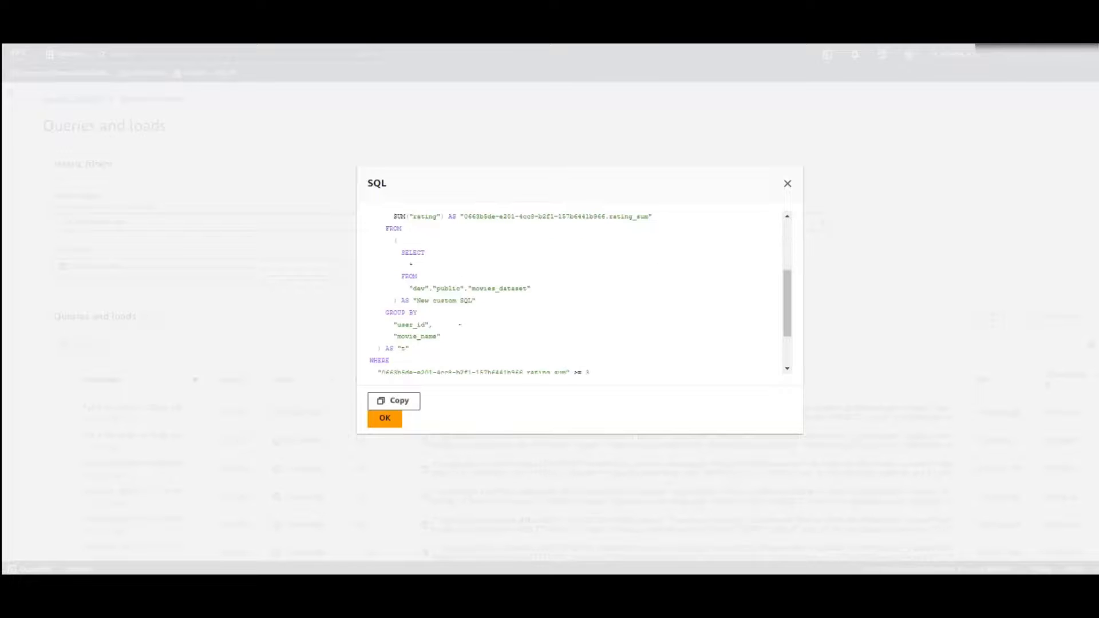
drag(401, 253, 532, 290)
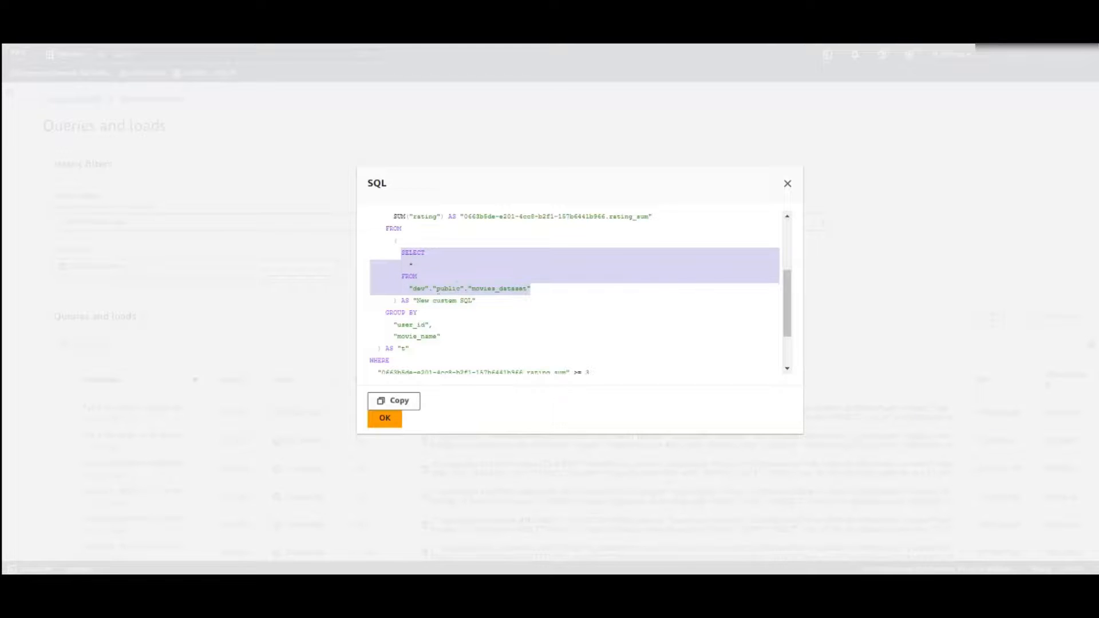
scroll(573, 291, down, 3)
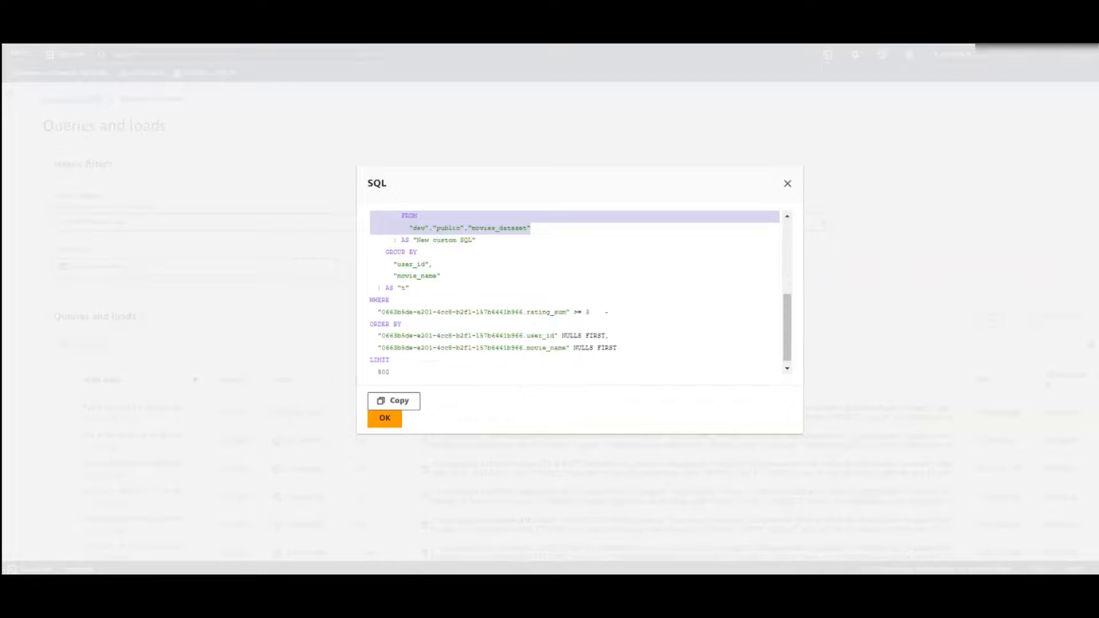
drag(563, 312, 589, 312)
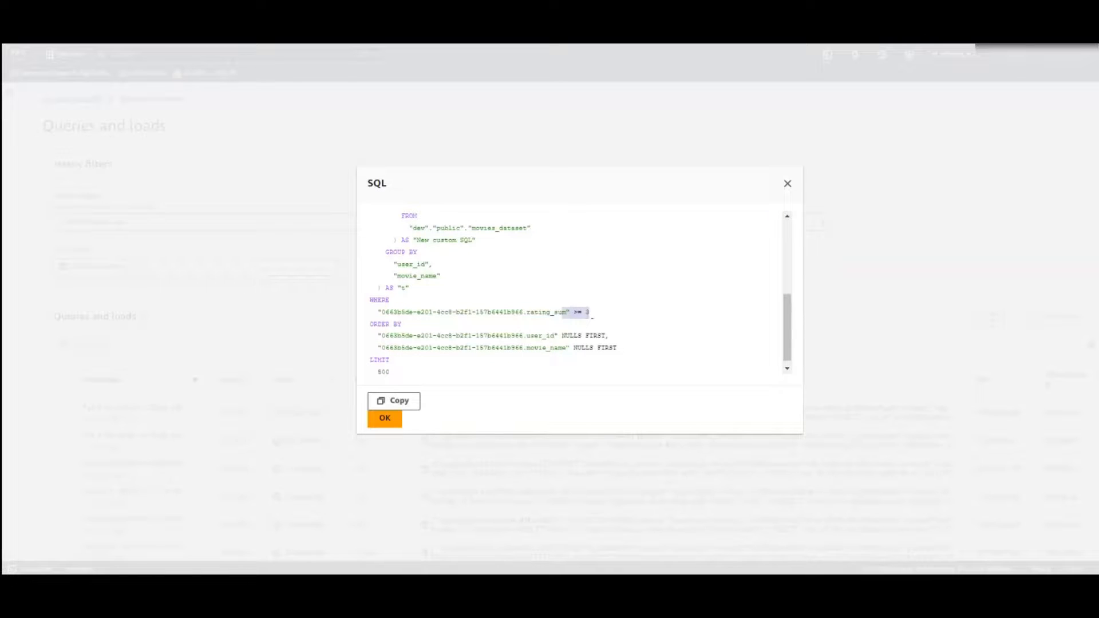
scroll(586, 356, up, 5)
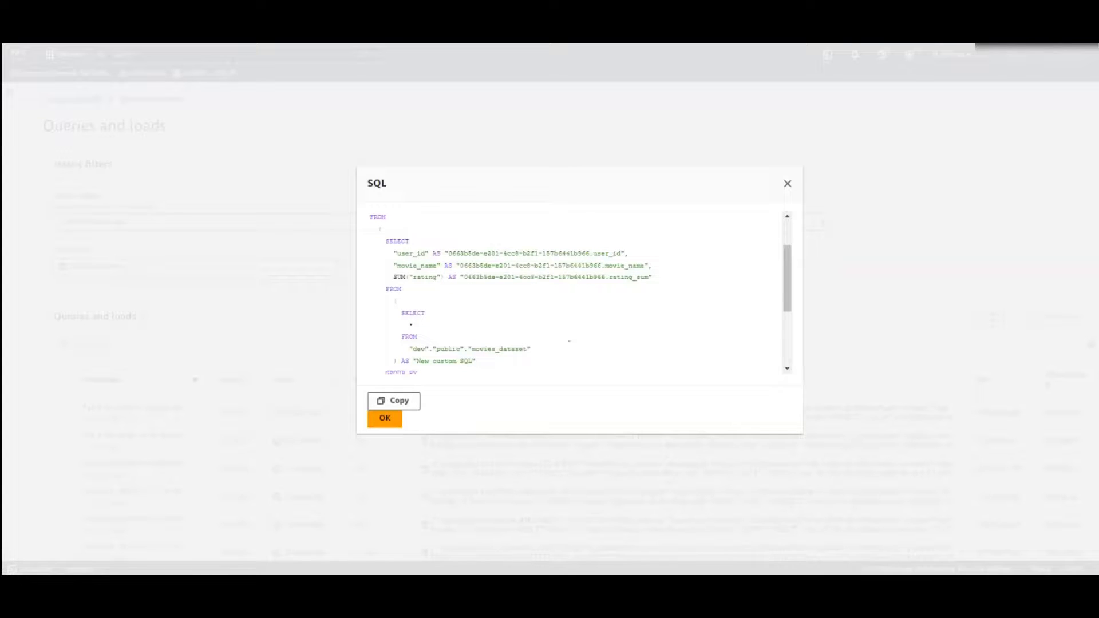
click(787, 183)
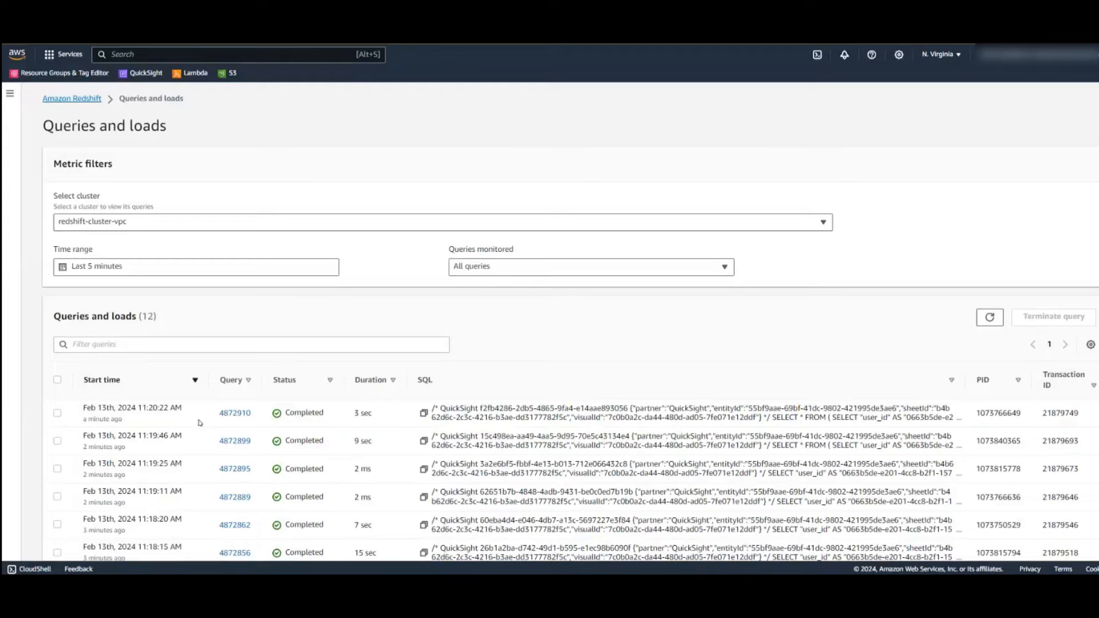
Check the newest query's duration, open its details page, and examine the inner custom SQL and the WHERE clause
drag(354, 414, 374, 424)
click(235, 413)
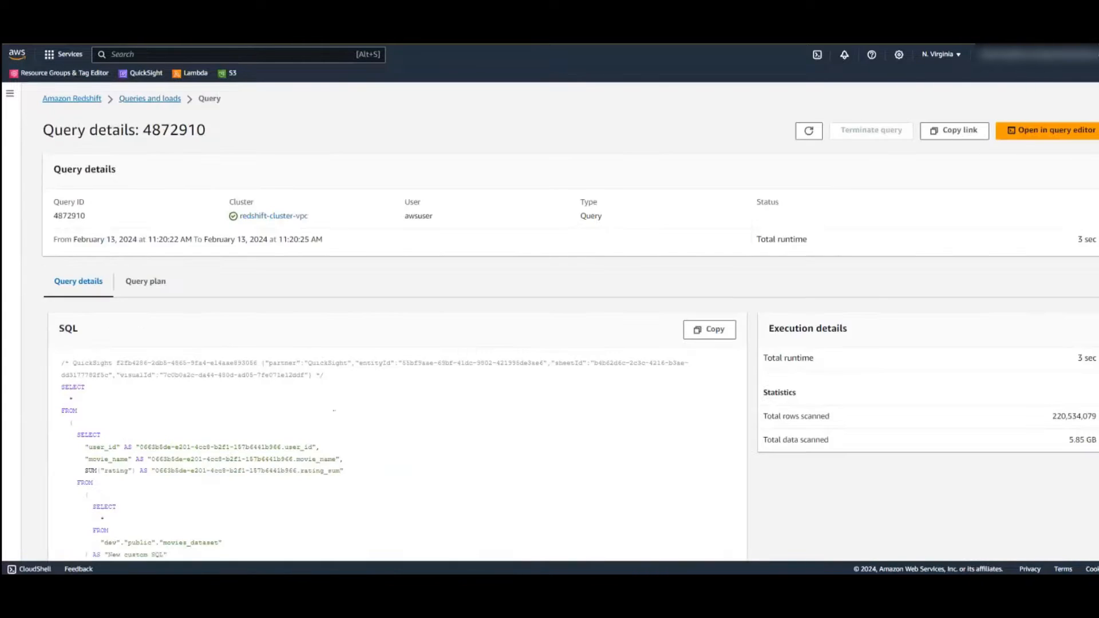
scroll(349, 415, down, 3)
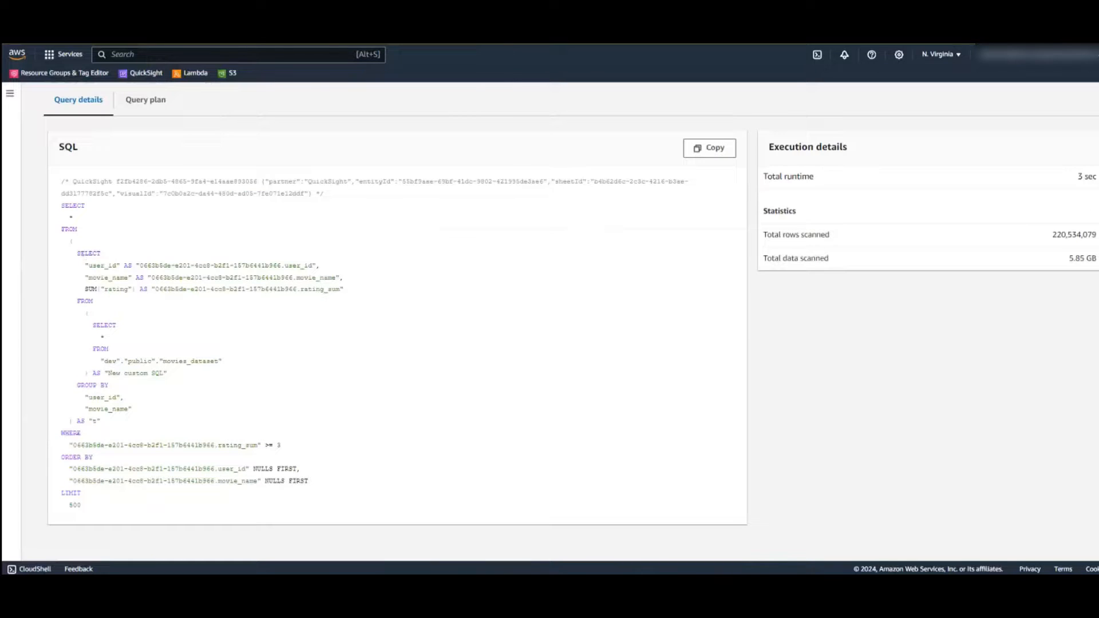
drag(91, 325, 238, 365)
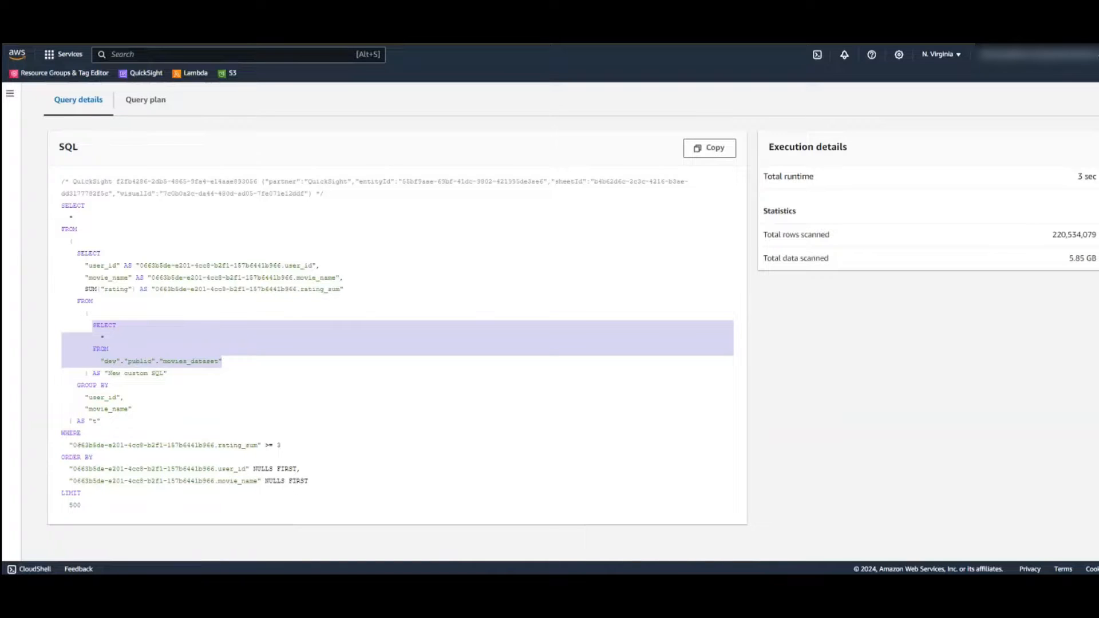
drag(57, 434, 308, 449)
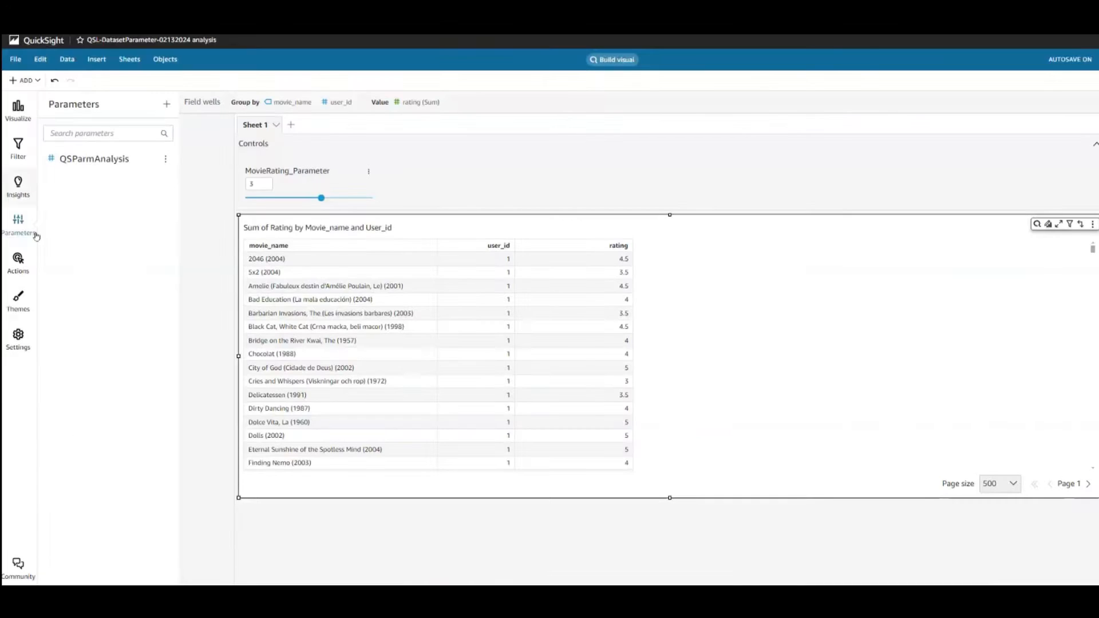
Open the analysis's QSL-DatasetParameter-02132024 dataset for editing
click(21, 121)
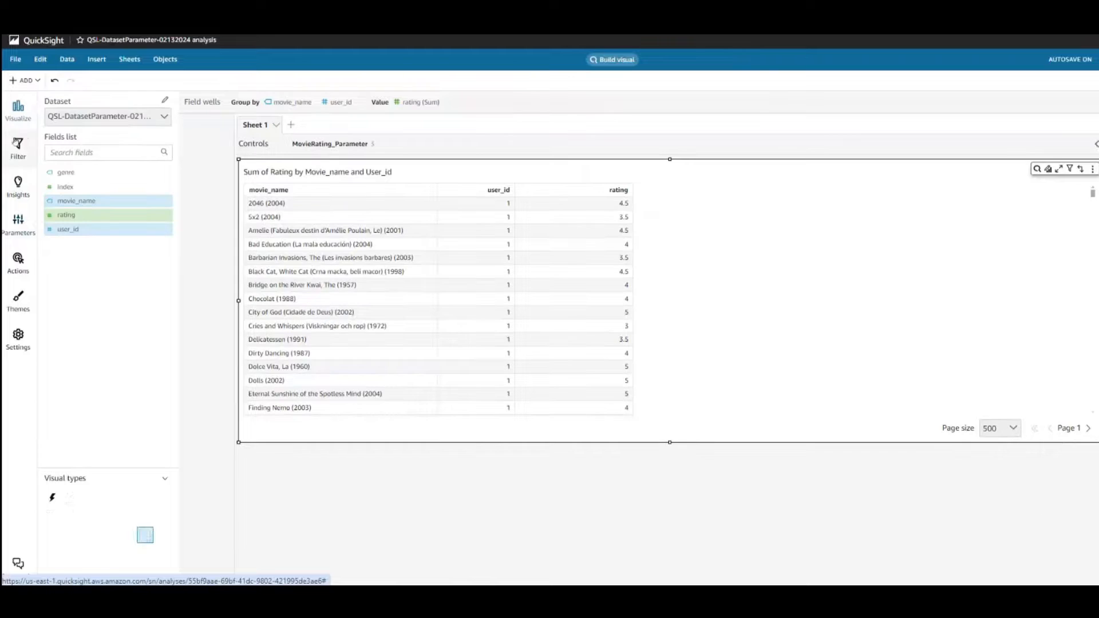
click(167, 105)
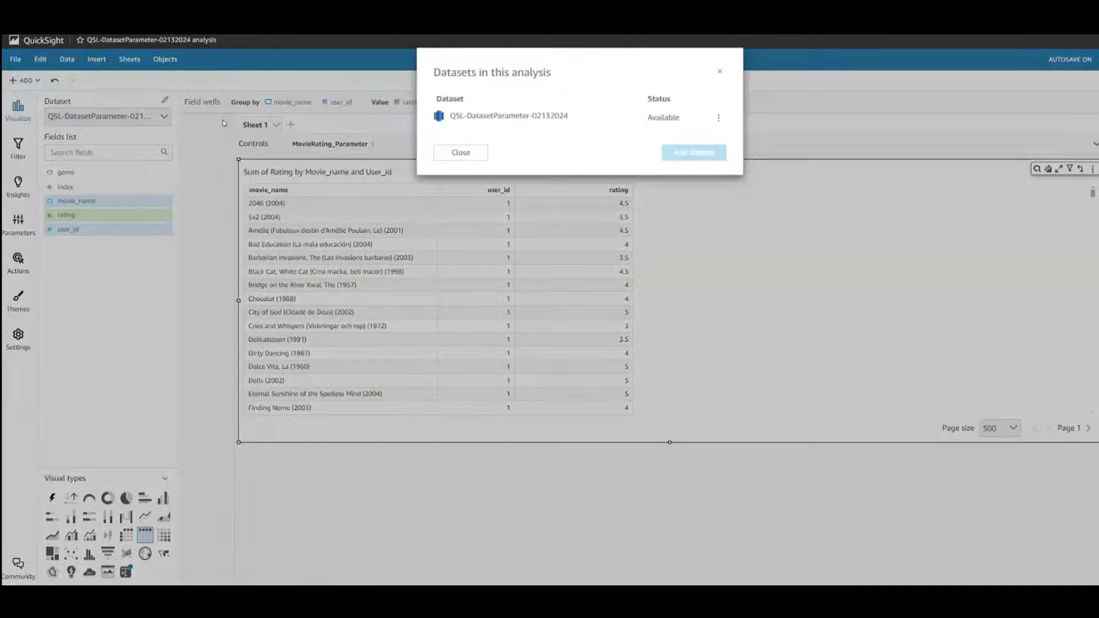
click(719, 119)
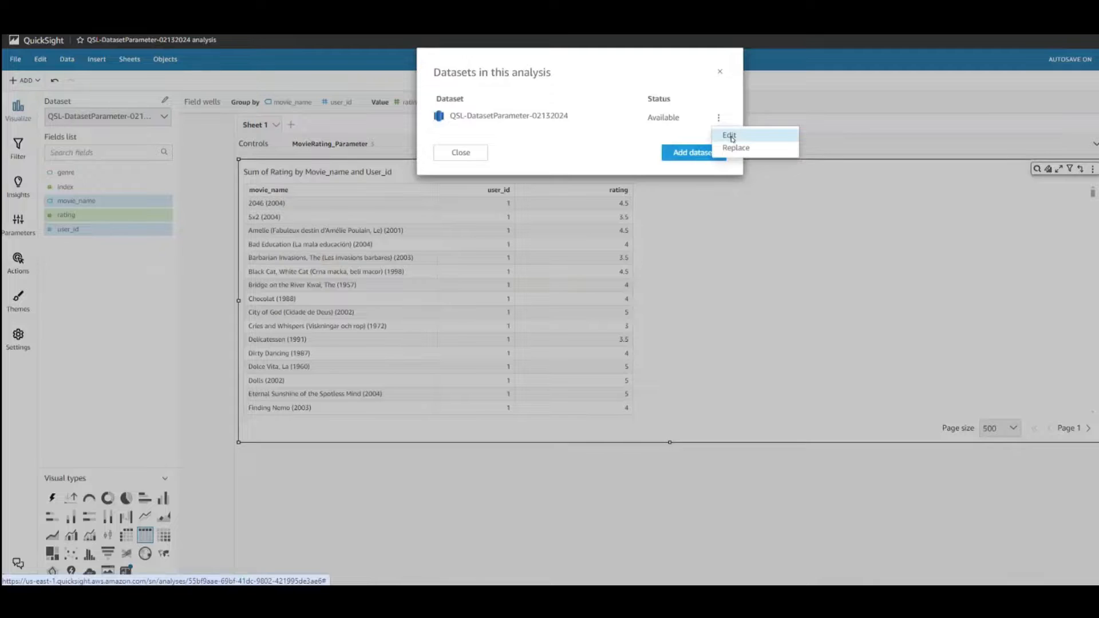
click(730, 137)
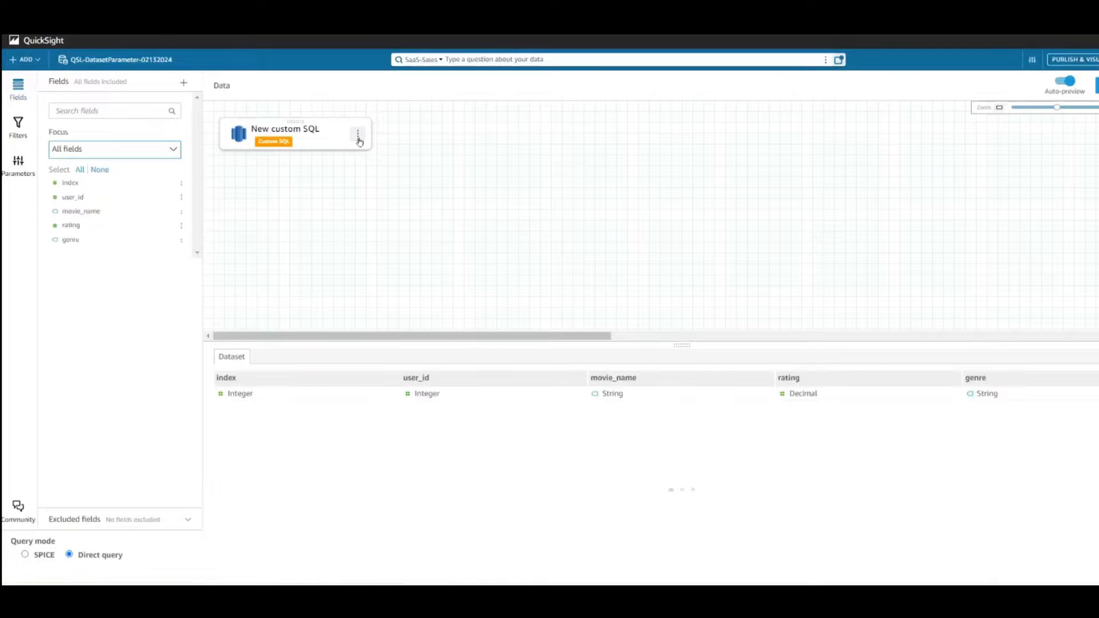
Create a single-value Integer dataset parameter named DsParmMovieRating with a static default value of 0
click(359, 137)
click(20, 176)
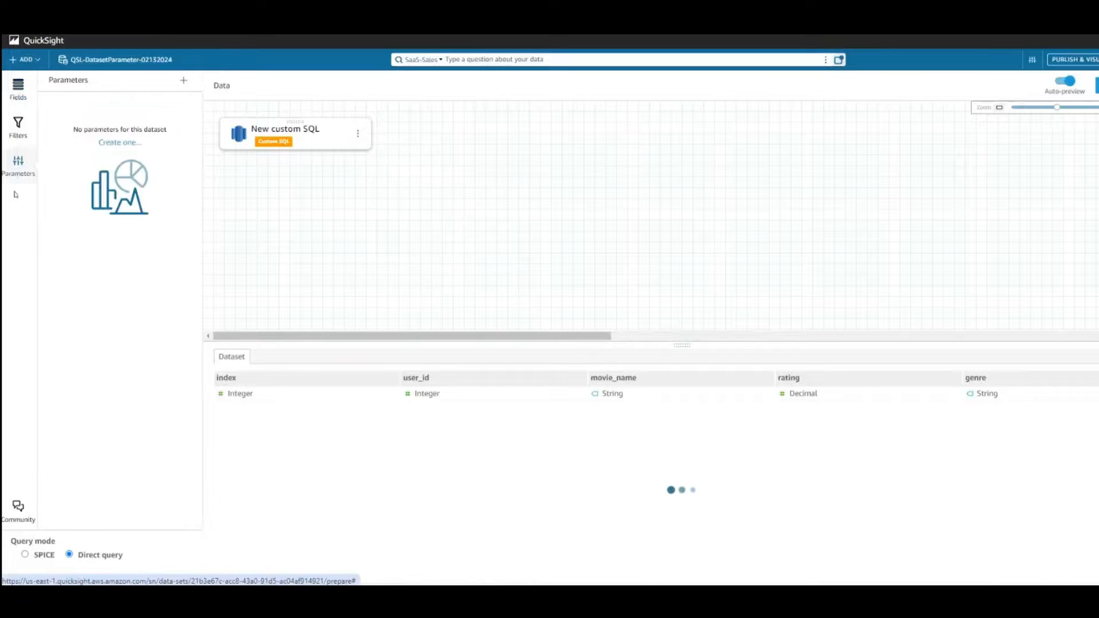
click(114, 143)
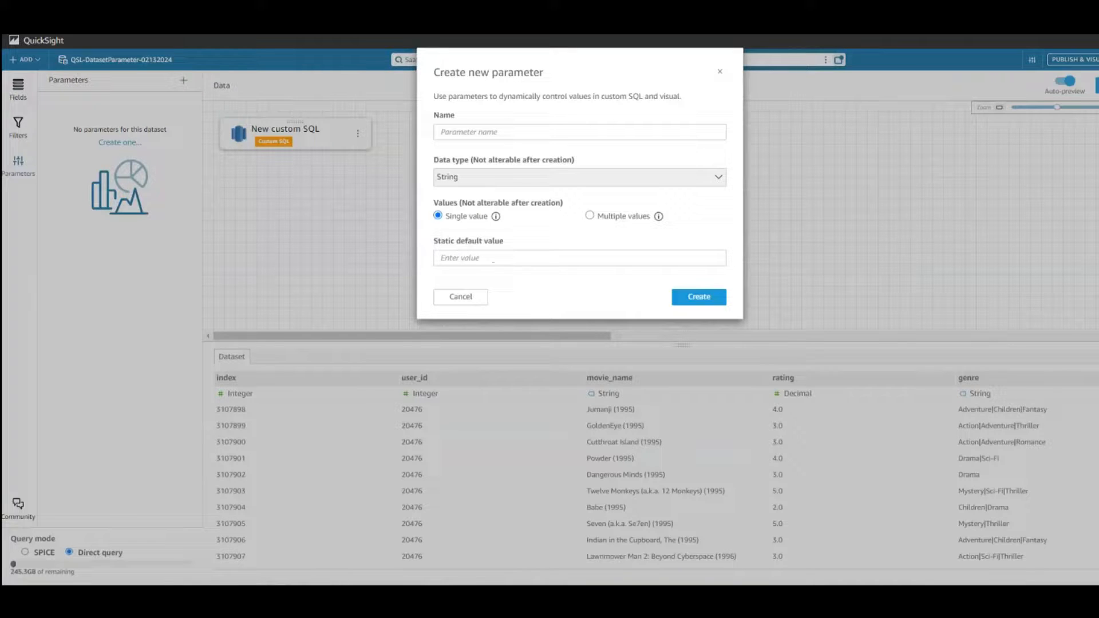
click(538, 133)
text(DsParmMovieRating)
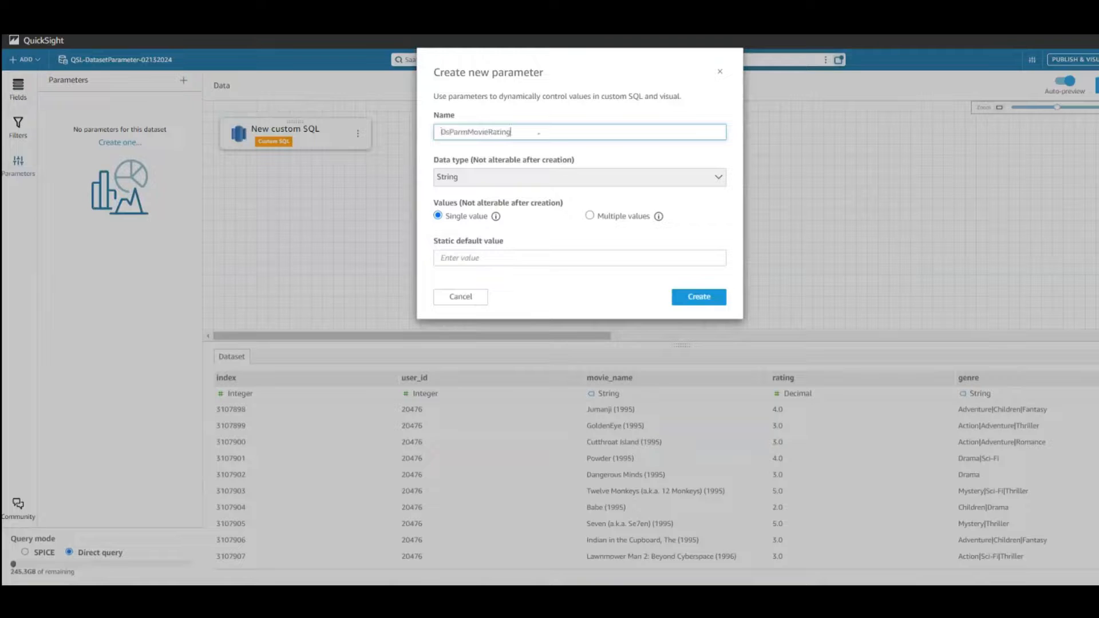
click(508, 180)
click(486, 212)
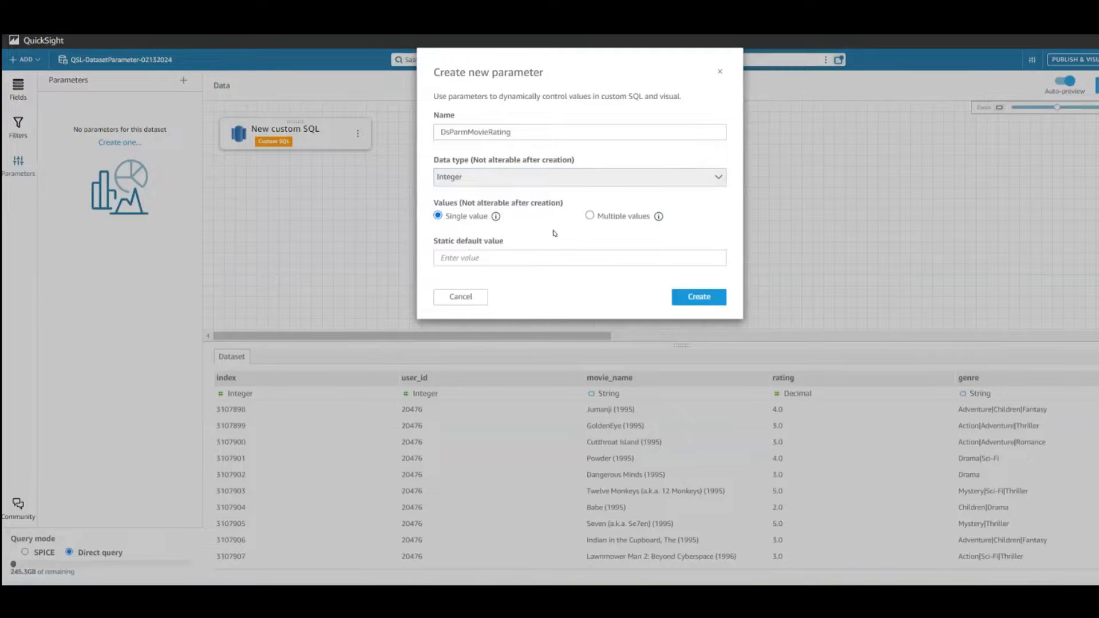
click(477, 257)
text(0)
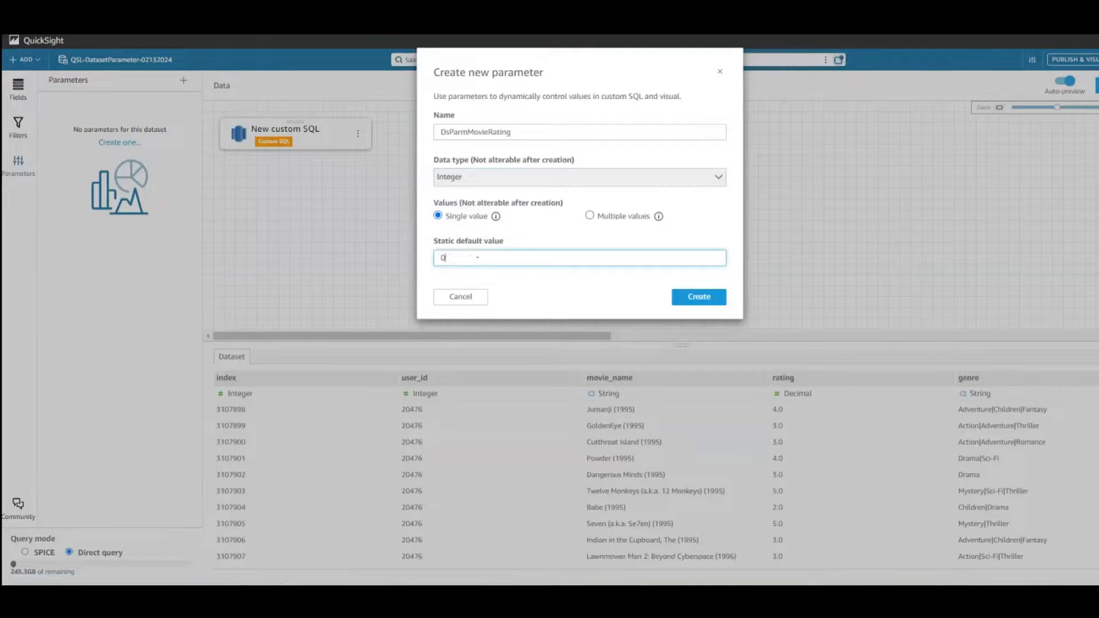
click(699, 298)
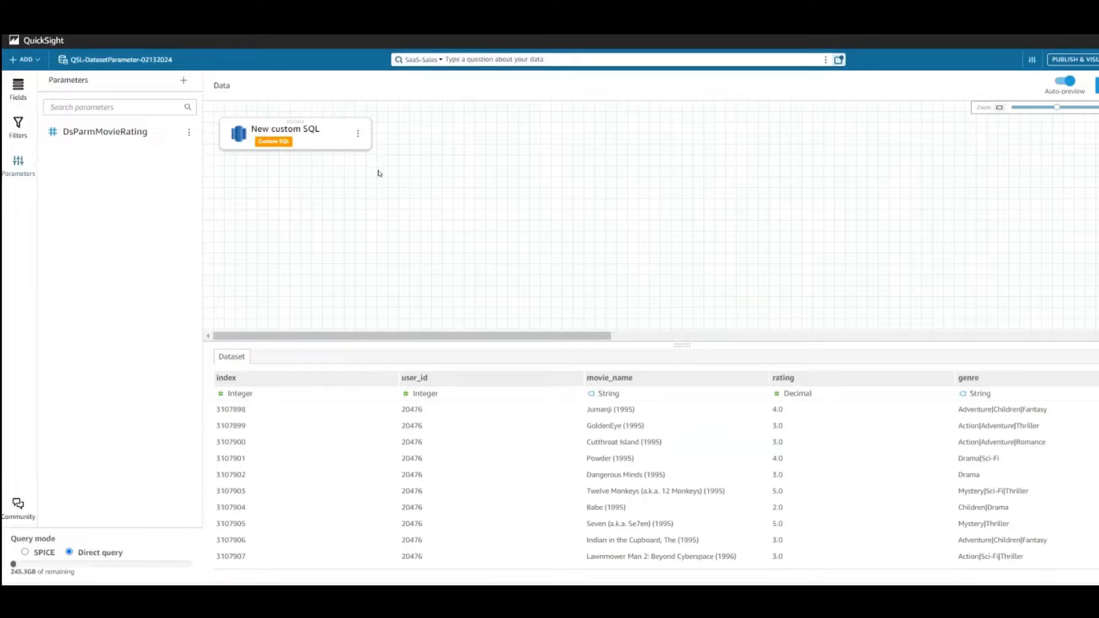
Append "where rating >= <<$DsParmMovieRating>>" to the dataset's custom SQL, close the SQL editor and publish the dataset
click(358, 133)
click(381, 150)
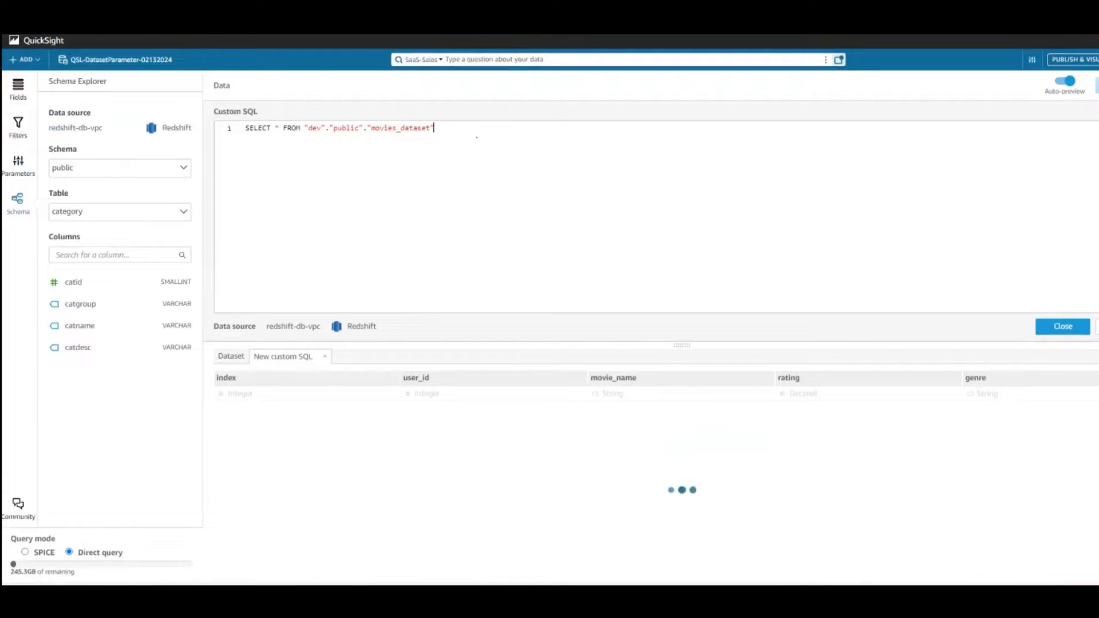
text(wher)
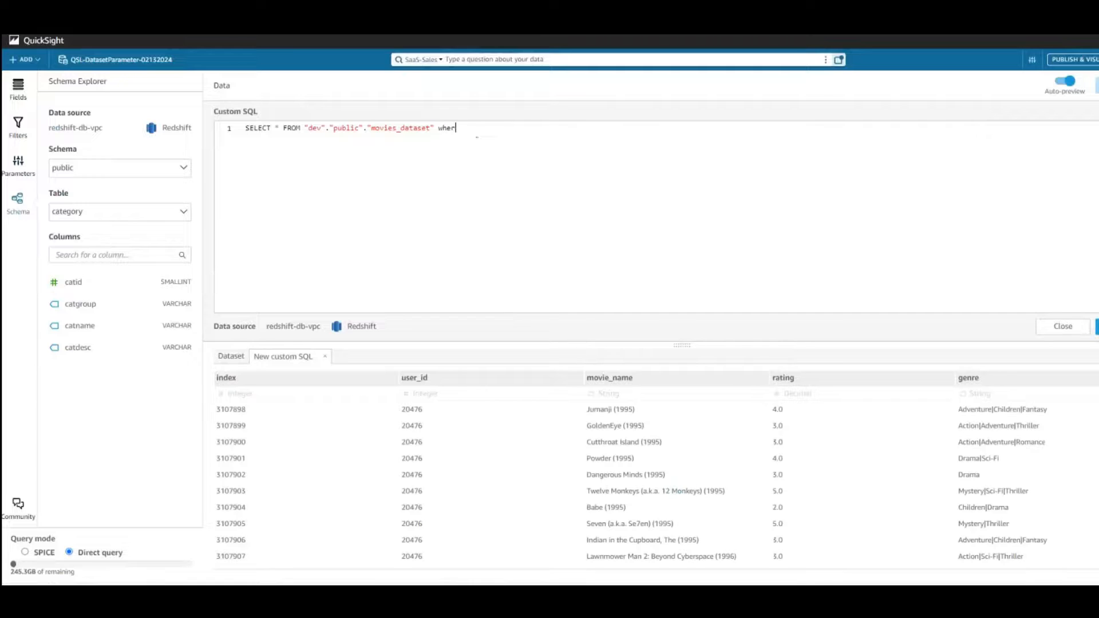
text(e rat)
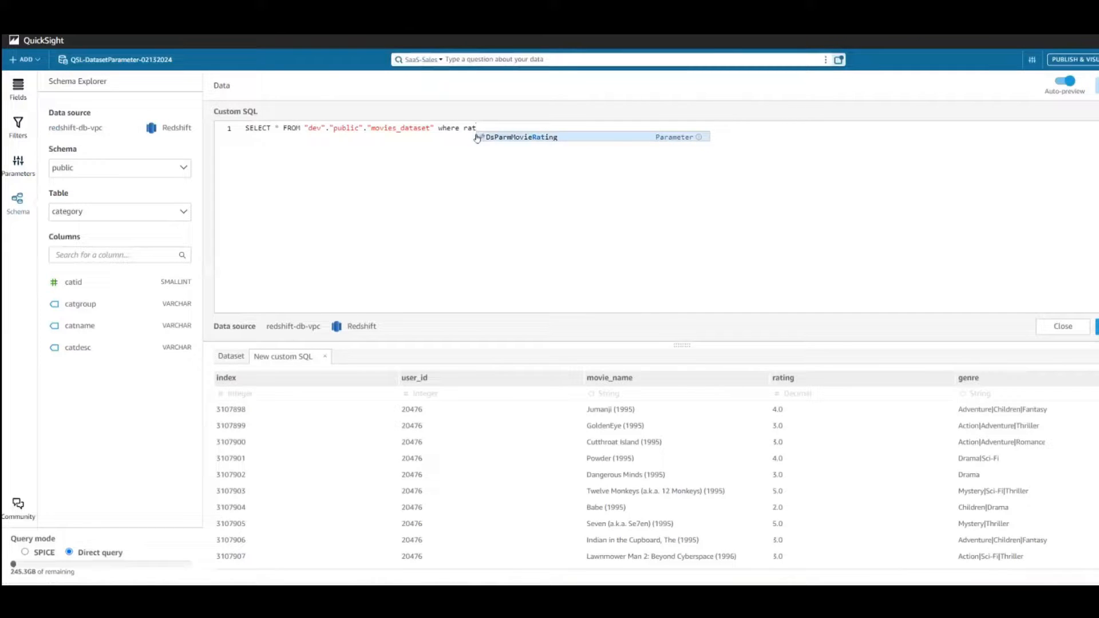
text(ing)
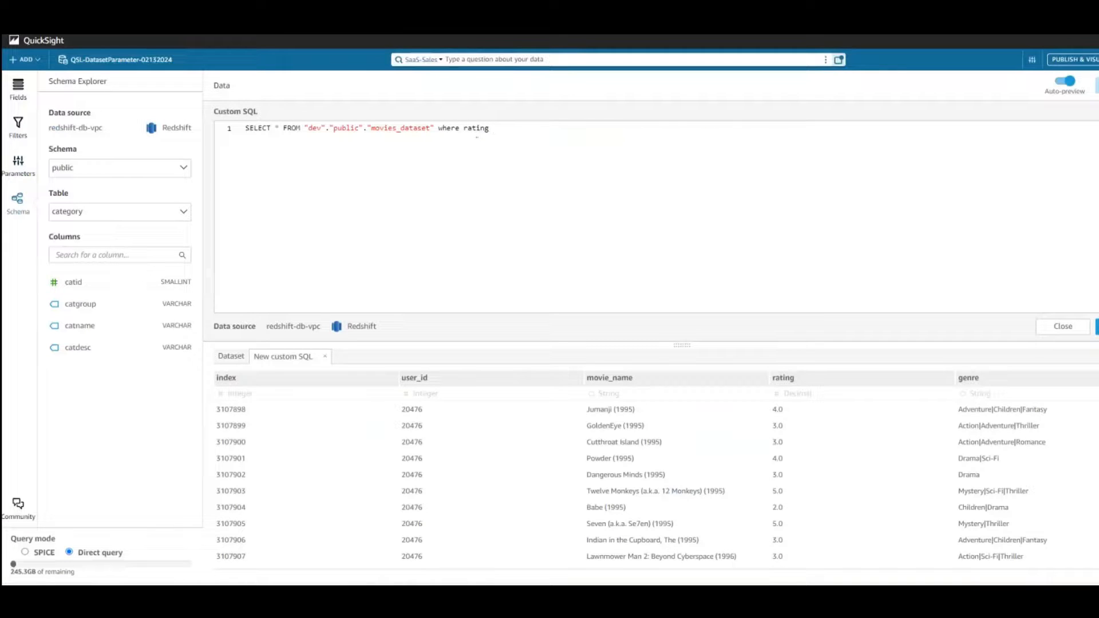
text( = <<$DsParmMovieRating>>)
click(493, 128)
text(>)
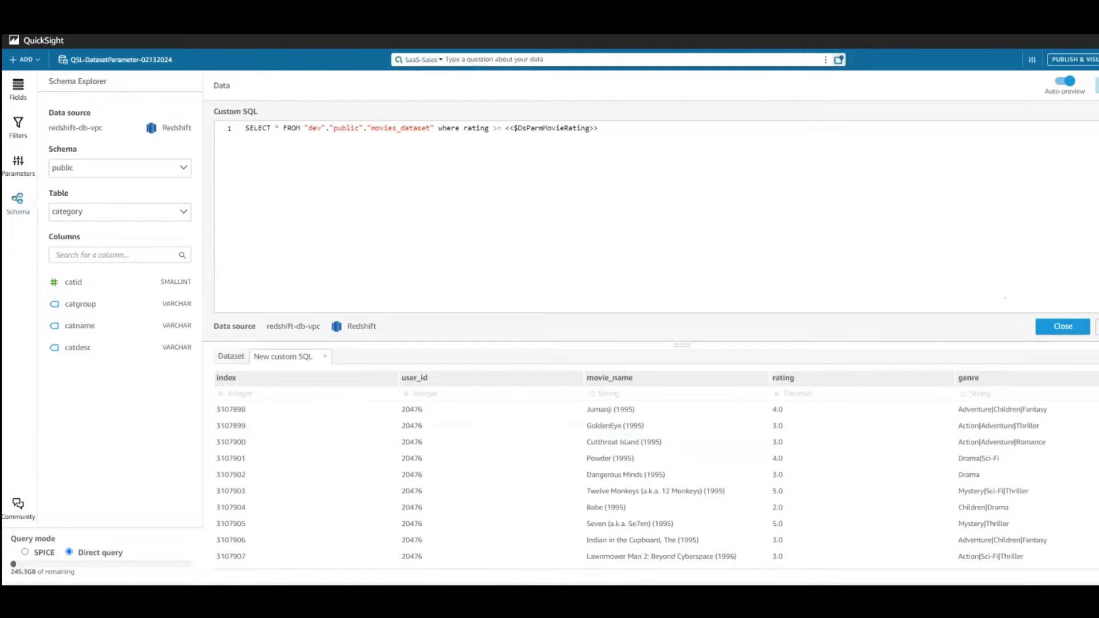
click(1063, 326)
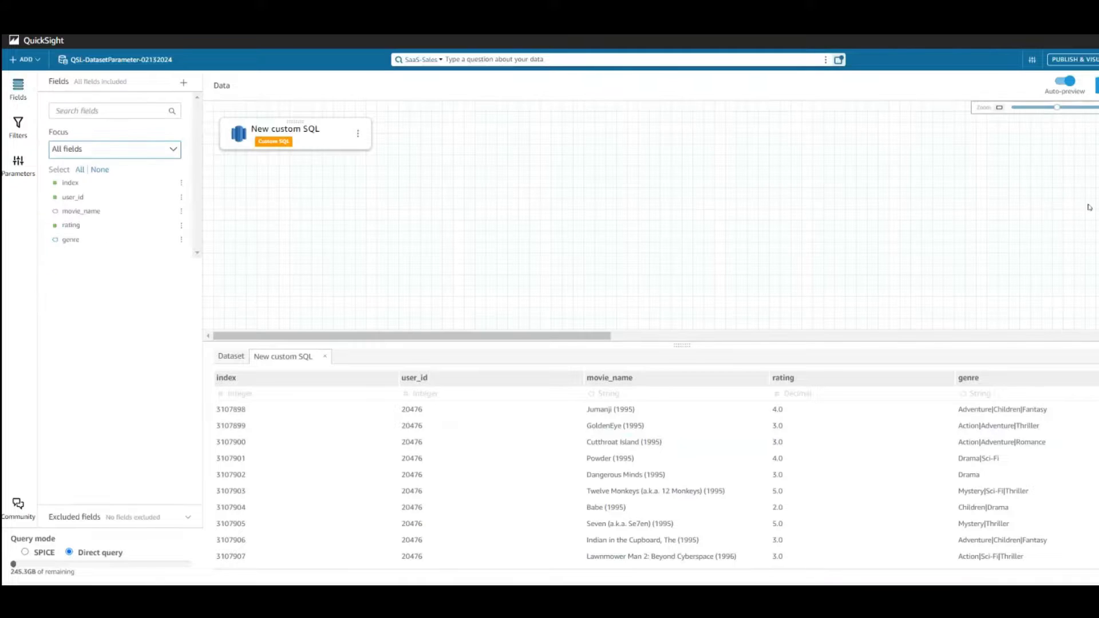
click(1095, 60)
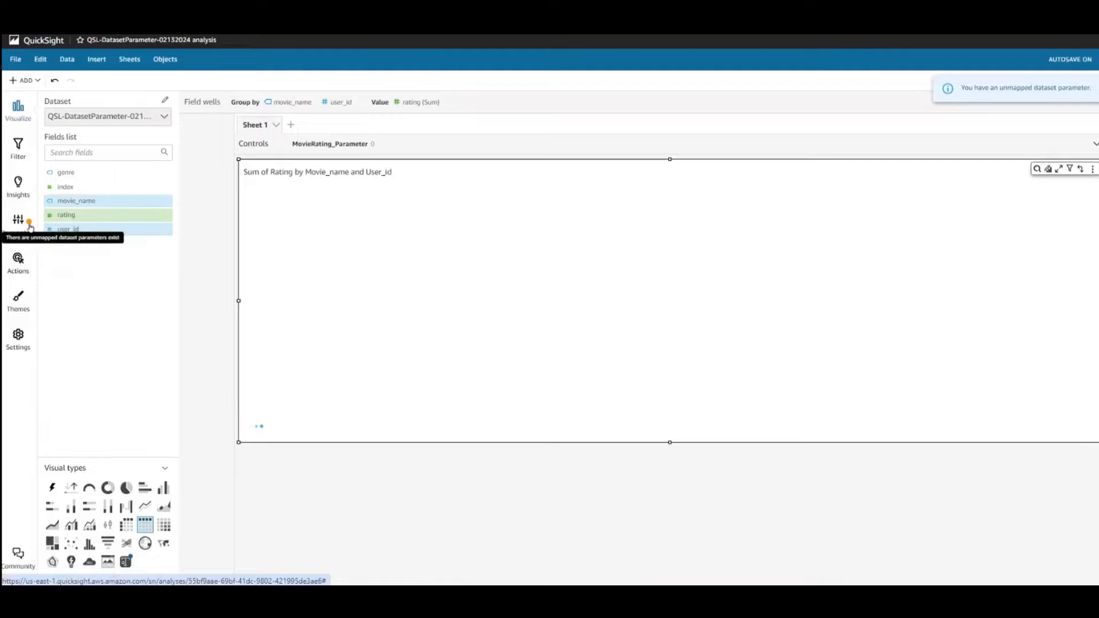
Review the unmapped DsParmMovieRating dataset parameter alongside QSParmAnalysis, and delete the rating filter from the table visual
click(28, 226)
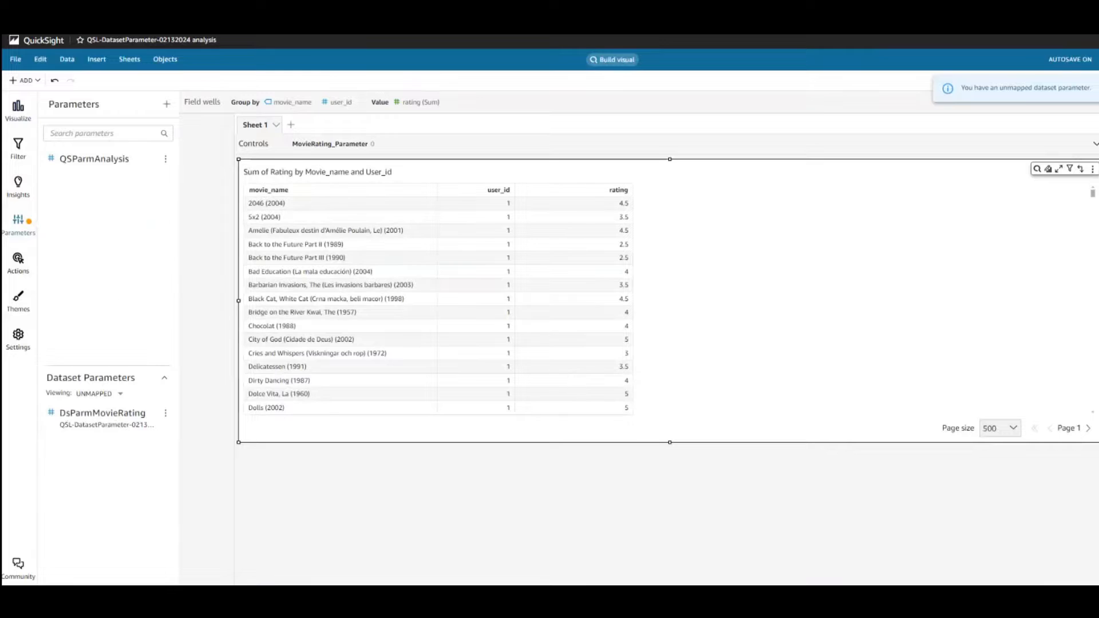
drag(59, 413, 150, 420)
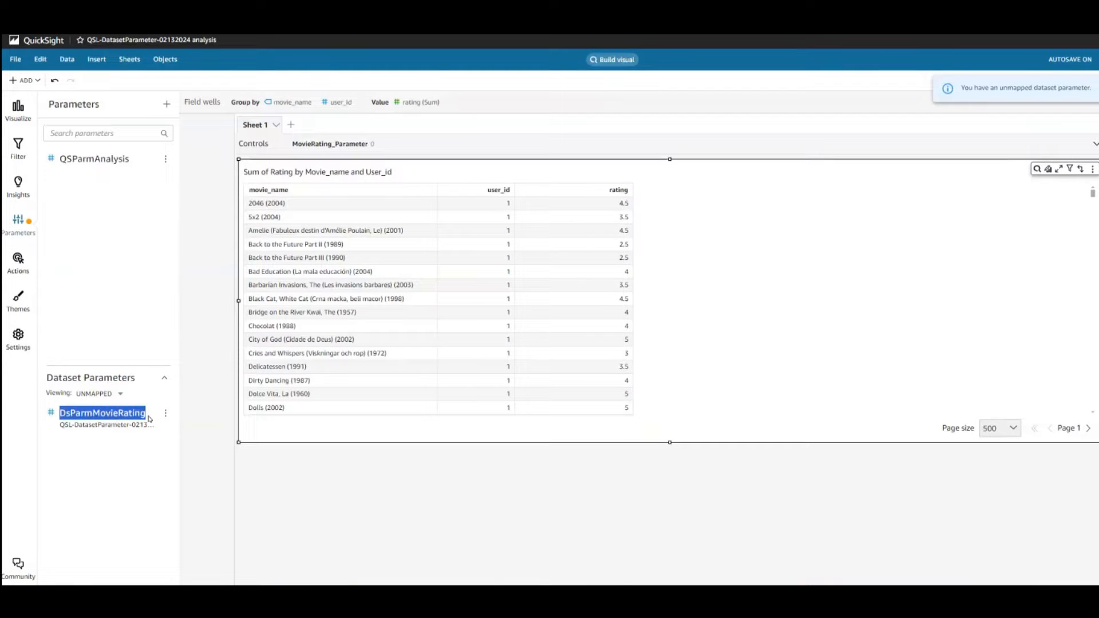
drag(59, 159, 130, 161)
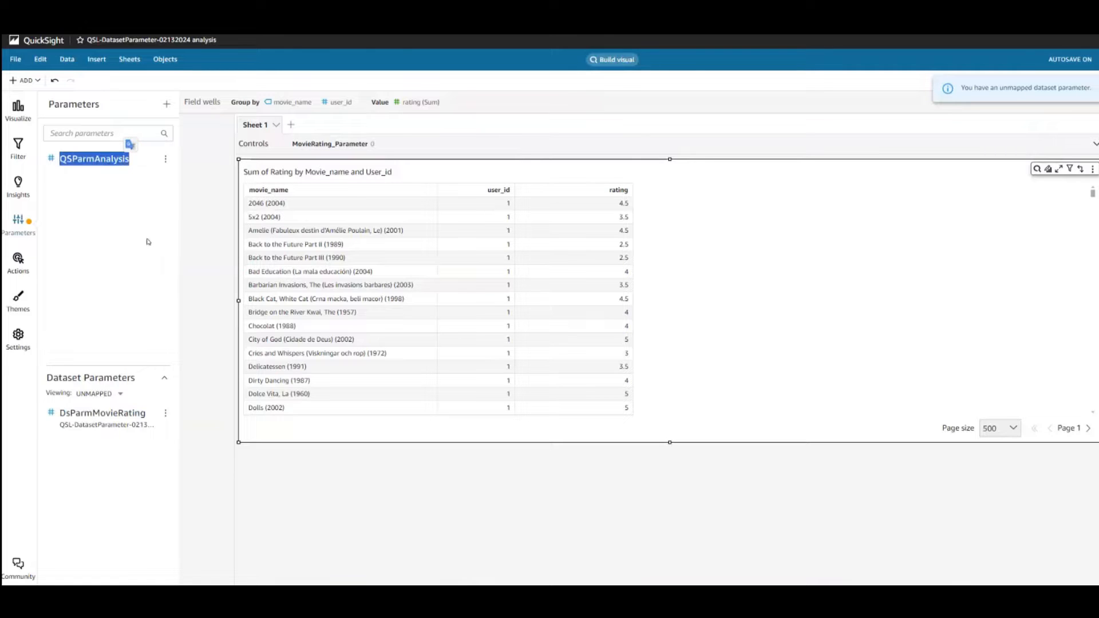
click(19, 150)
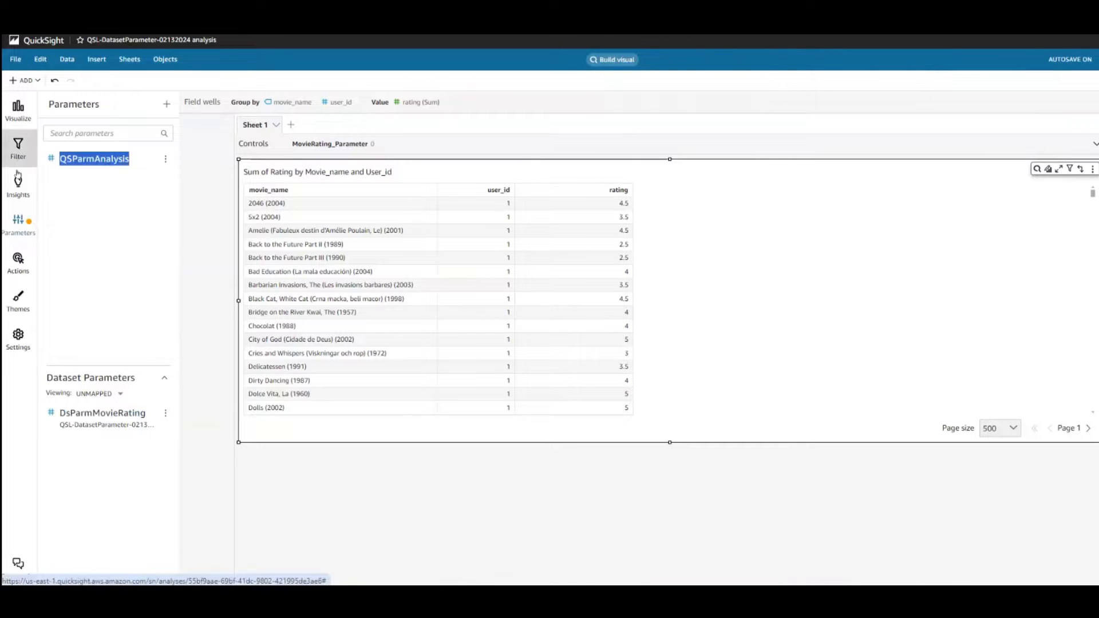
click(167, 125)
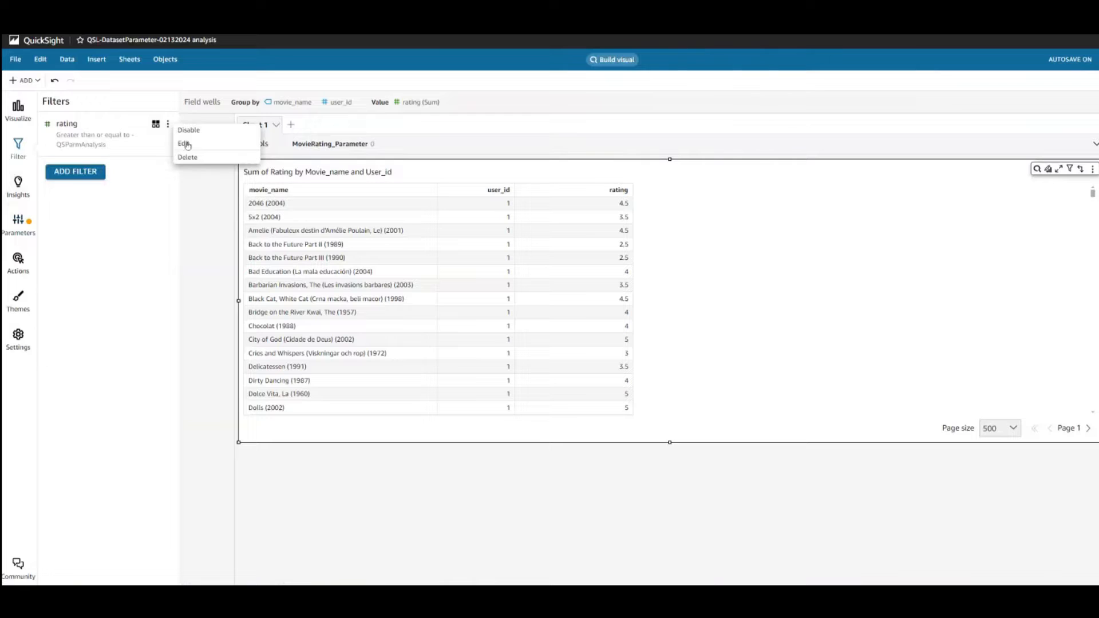
click(196, 159)
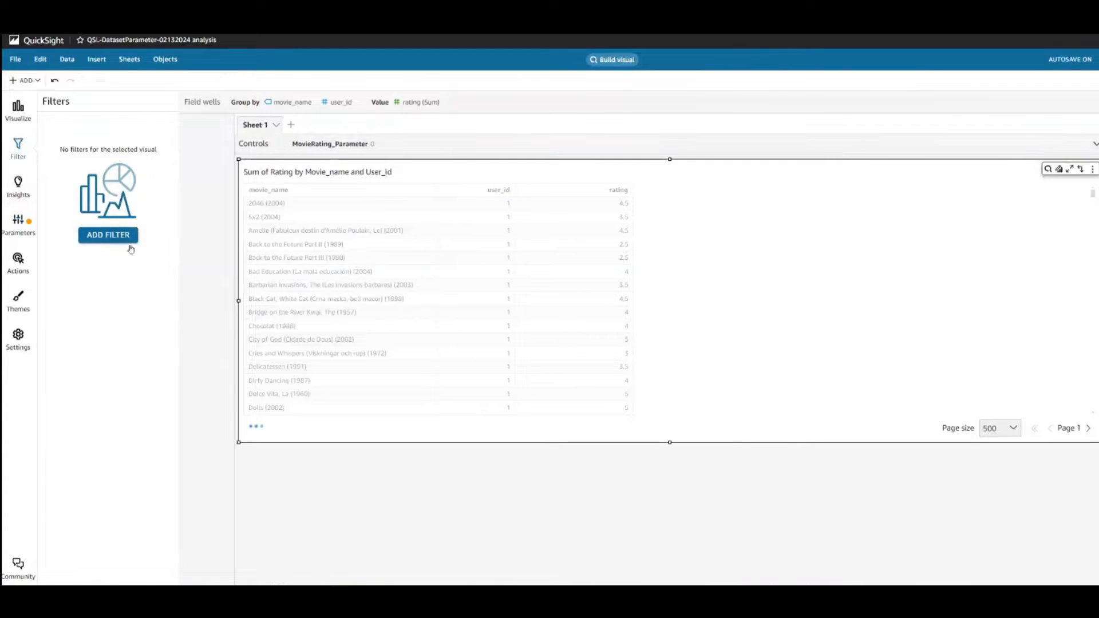
Map the DsParmMovieRating dataset parameter to QSParmAnalysis and set the MovieRating_Parameter slider to 3
click(18, 223)
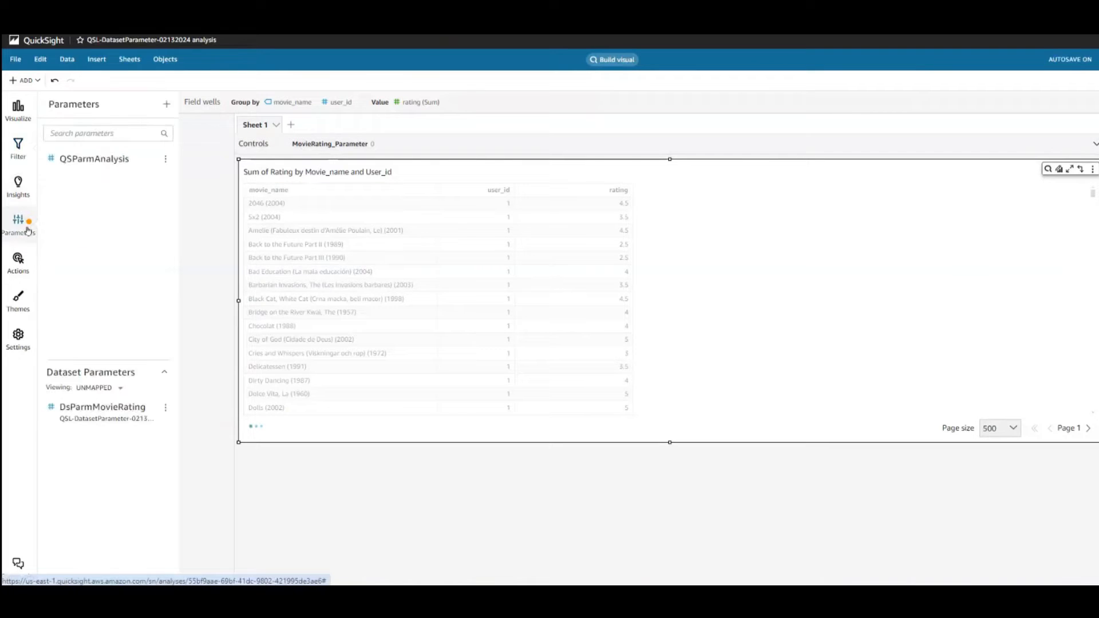
click(165, 408)
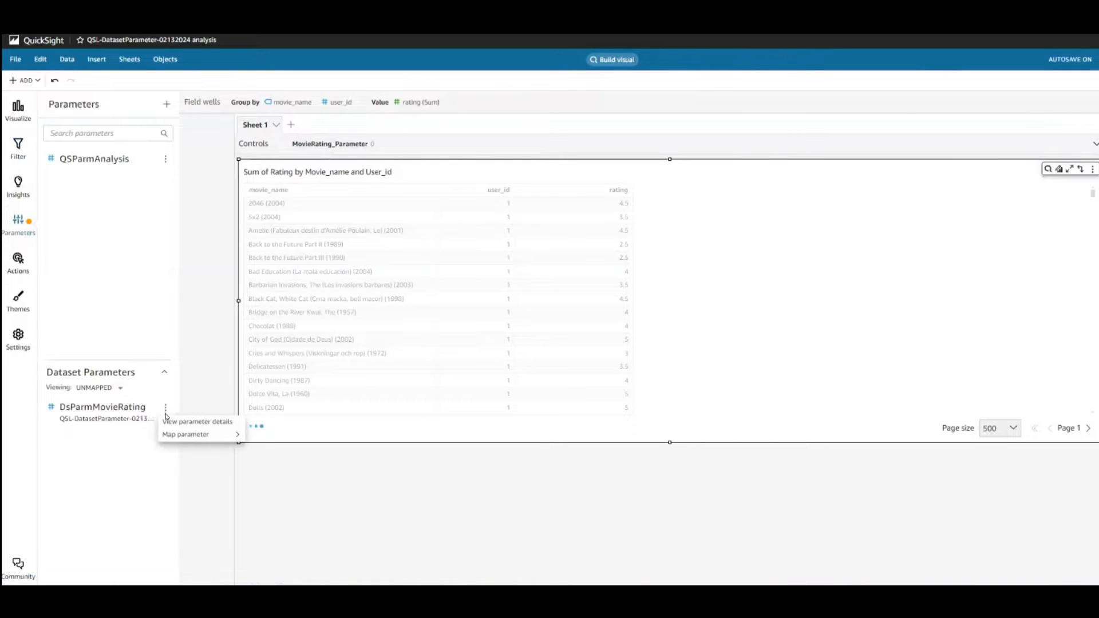
mouse_move(175, 435)
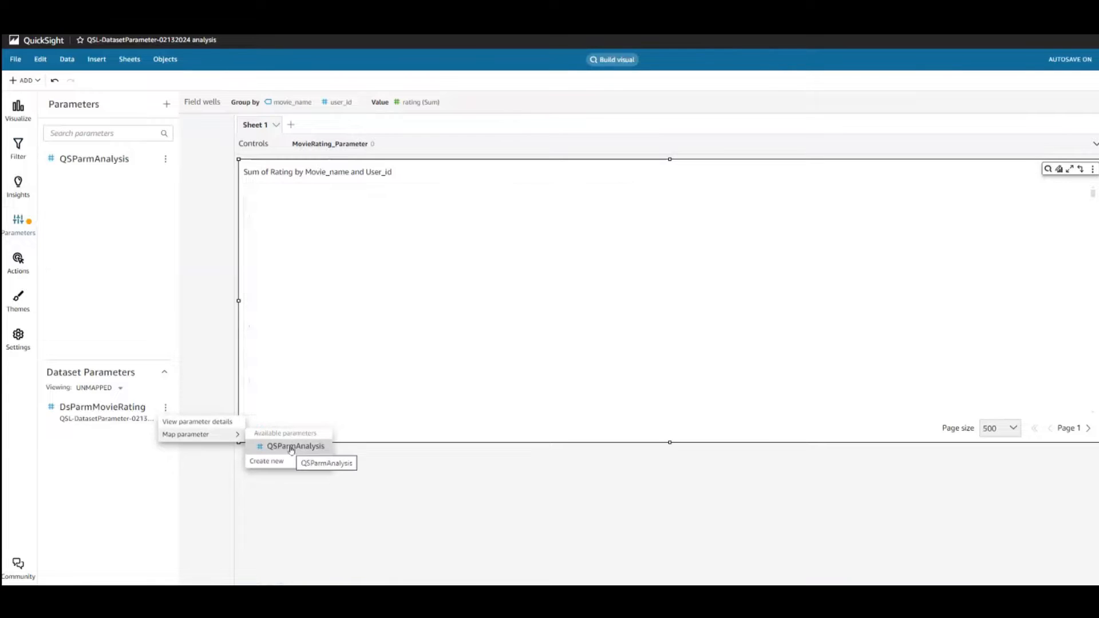
click(301, 452)
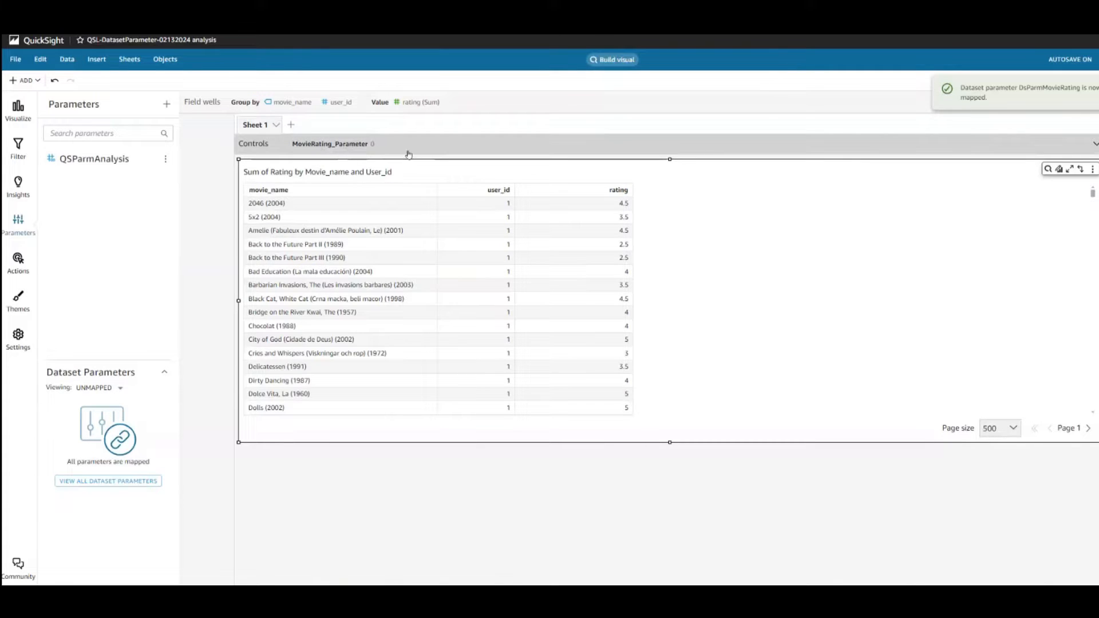
click(359, 147)
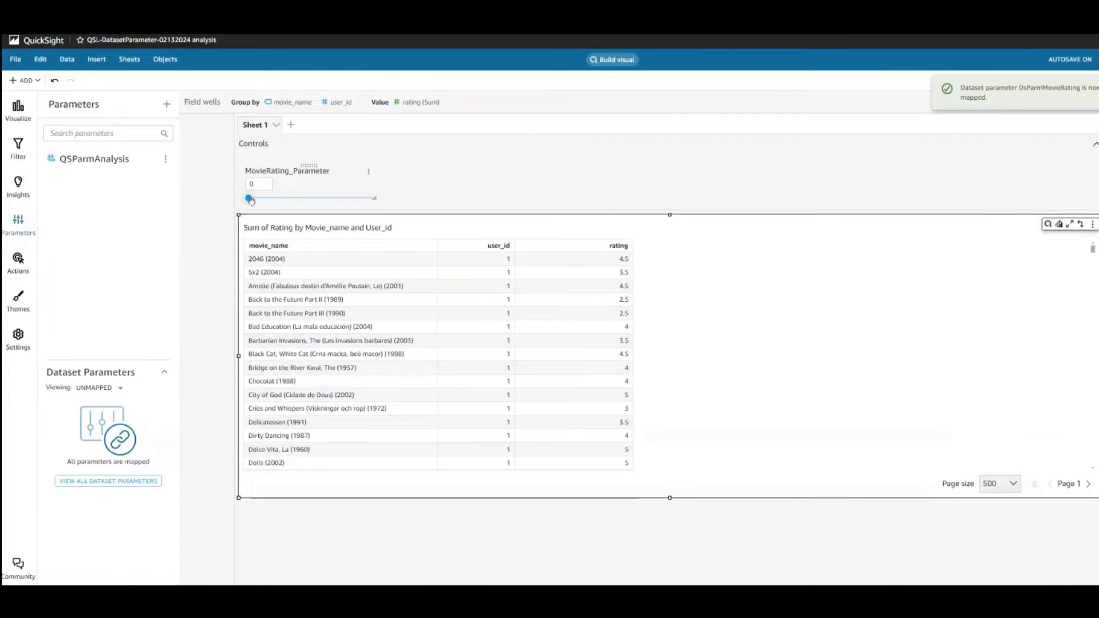
drag(249, 199, 321, 198)
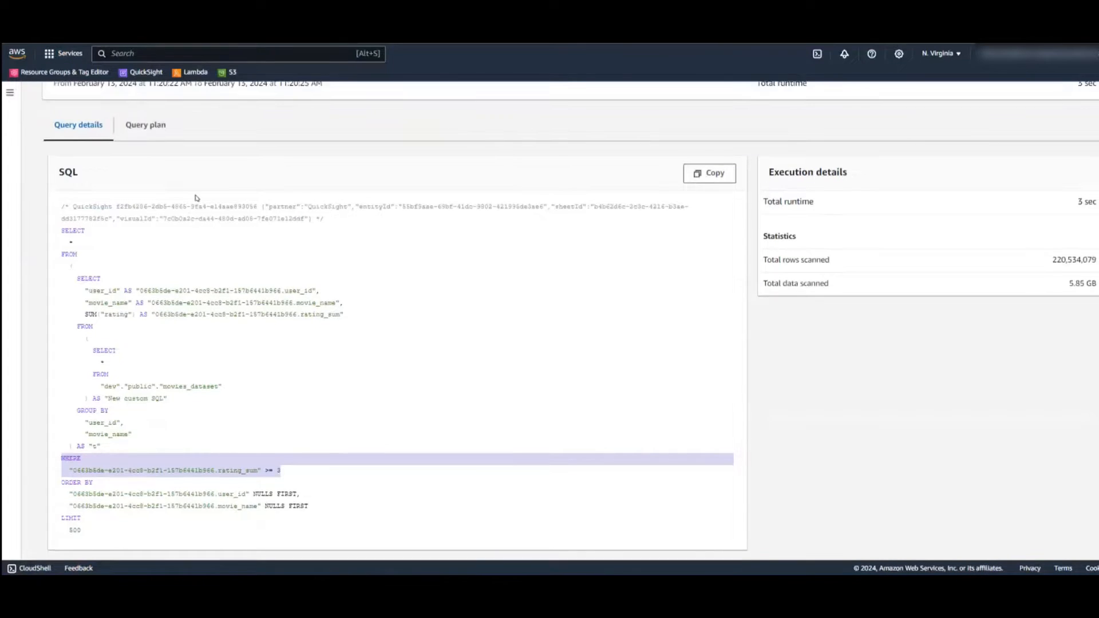
Switch to the Redshift console, refresh the query list, and examine the rating condition inside the newest query's custom SQL subquery
scroll(194, 198, up, 3)
click(174, 104)
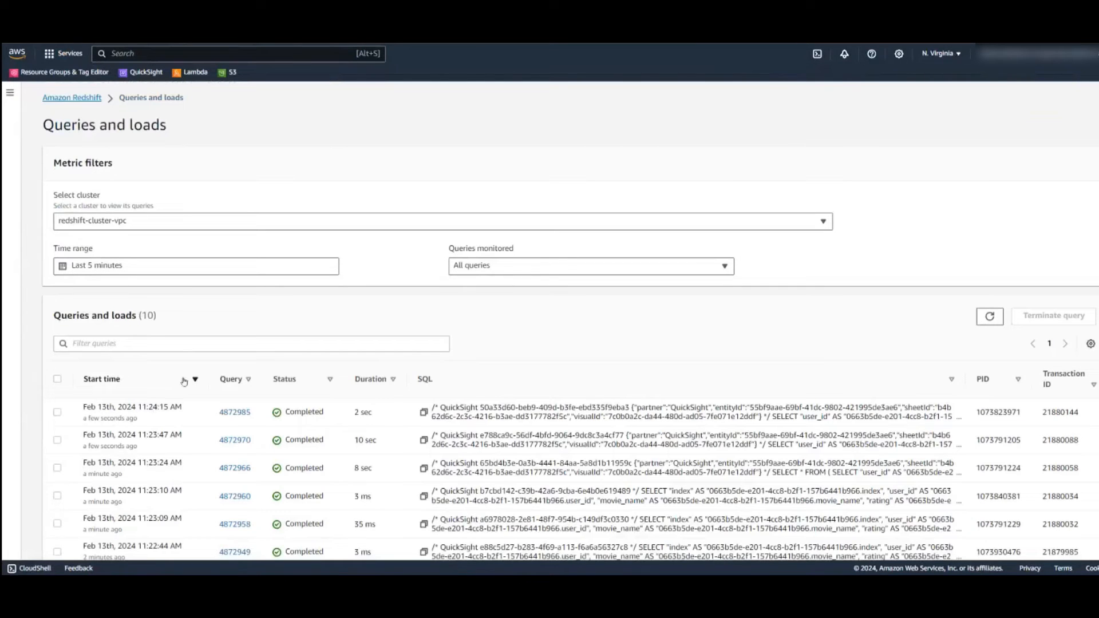
click(989, 317)
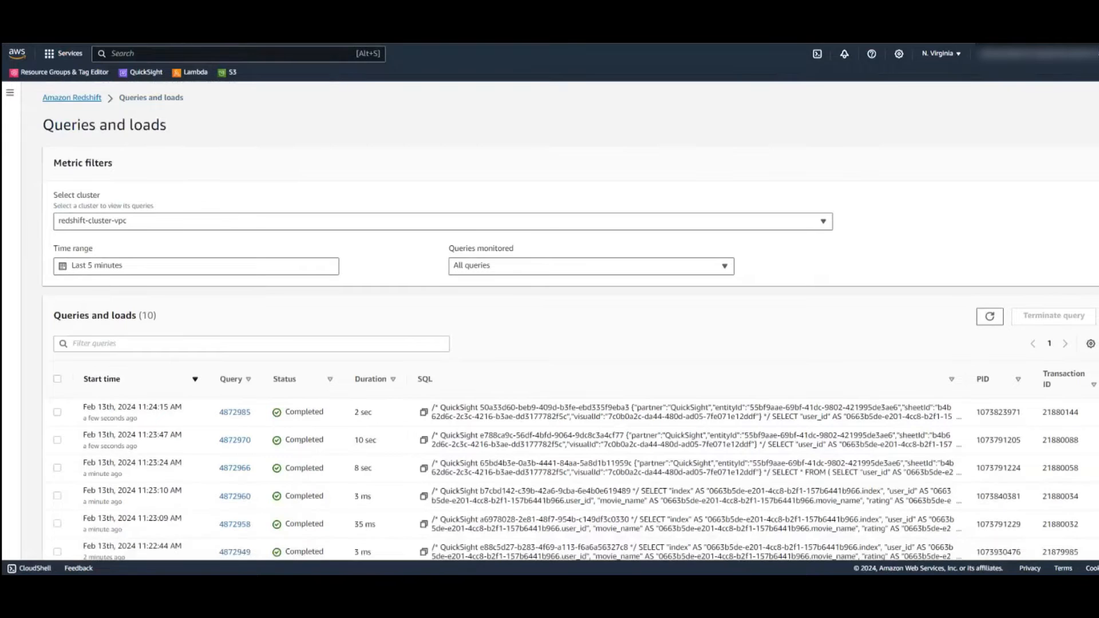
click(234, 413)
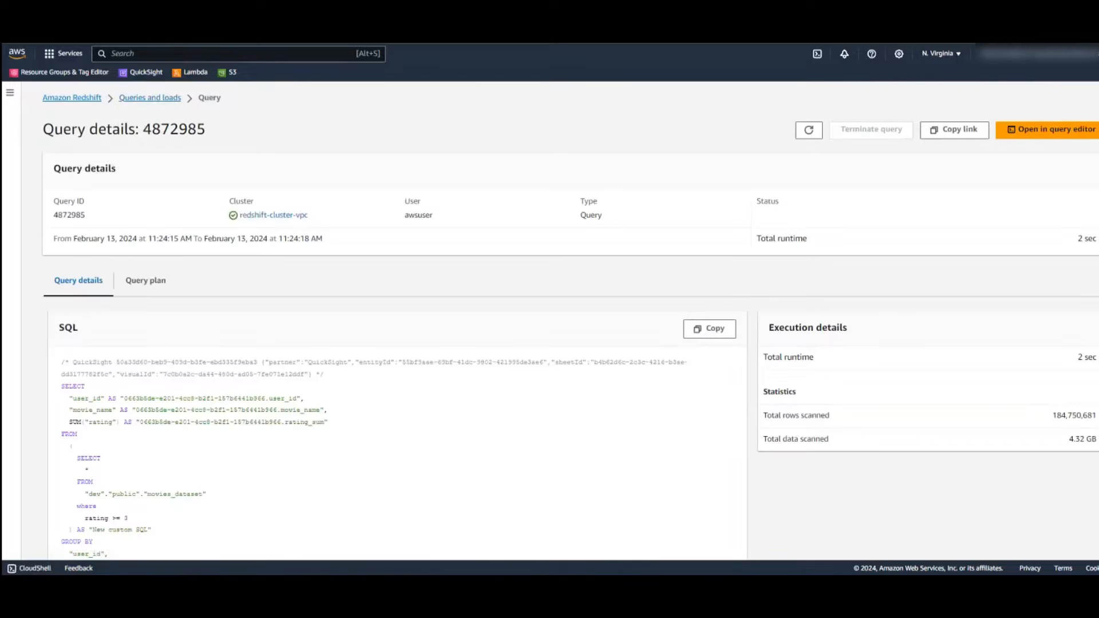
scroll(561, 381, down, 3)
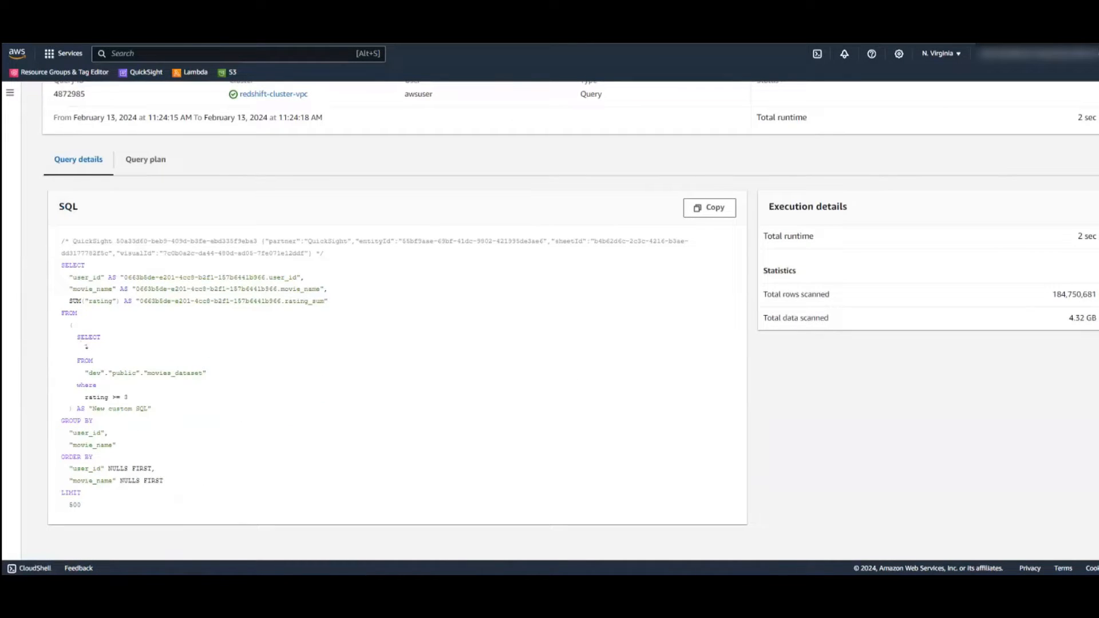
drag(77, 337, 213, 398)
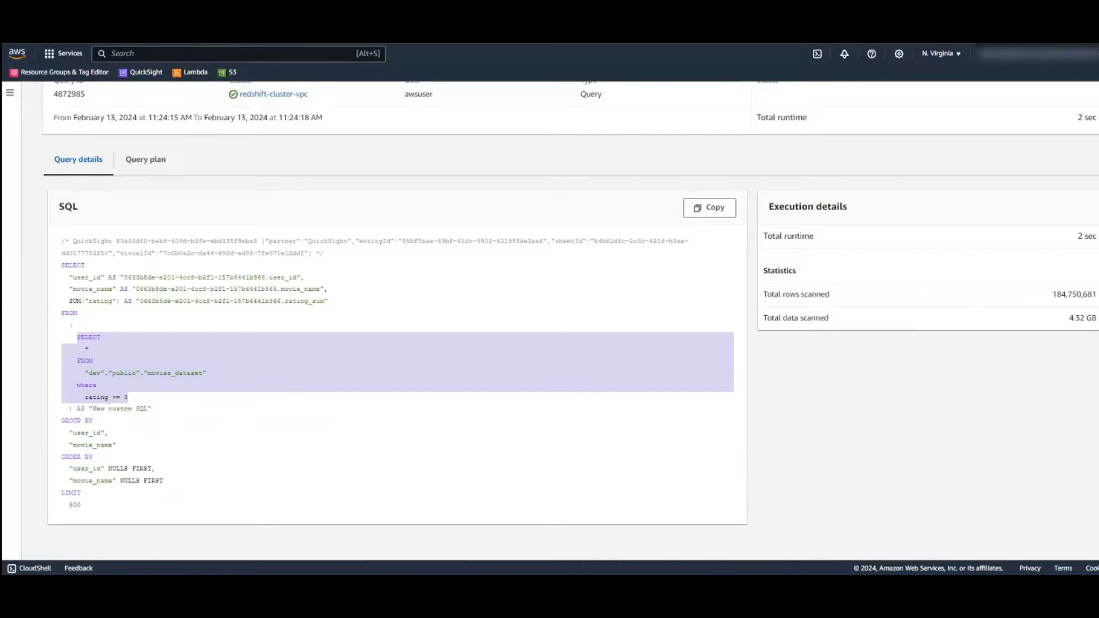
click(80, 400)
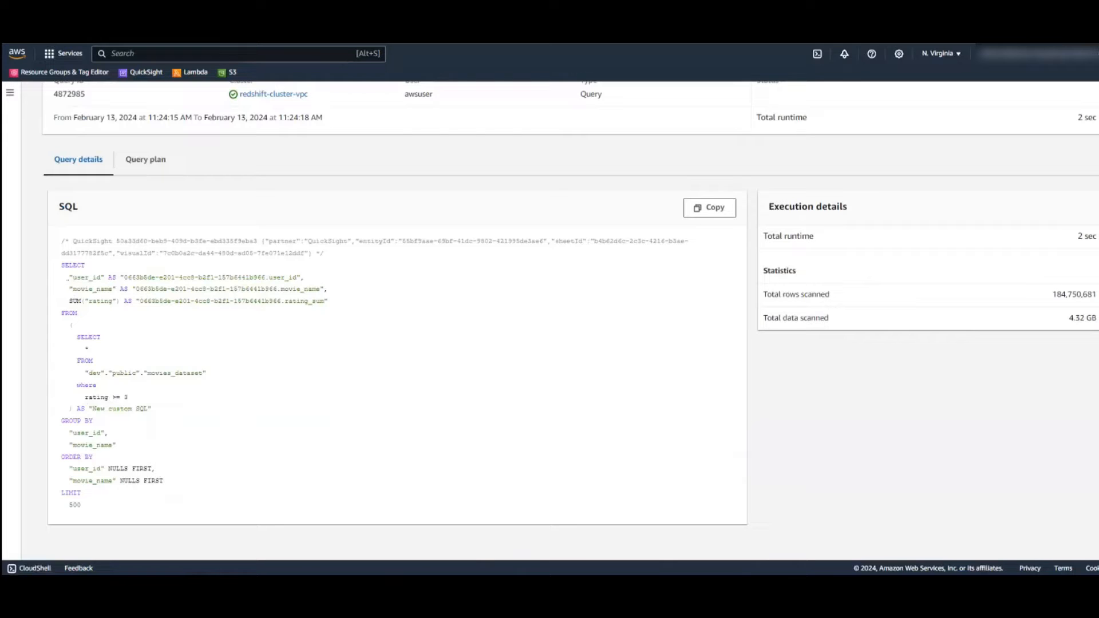
Examine the outer SELECT columns of the Redshift query and its runtime and scan statistics
drag(68, 278, 375, 310)
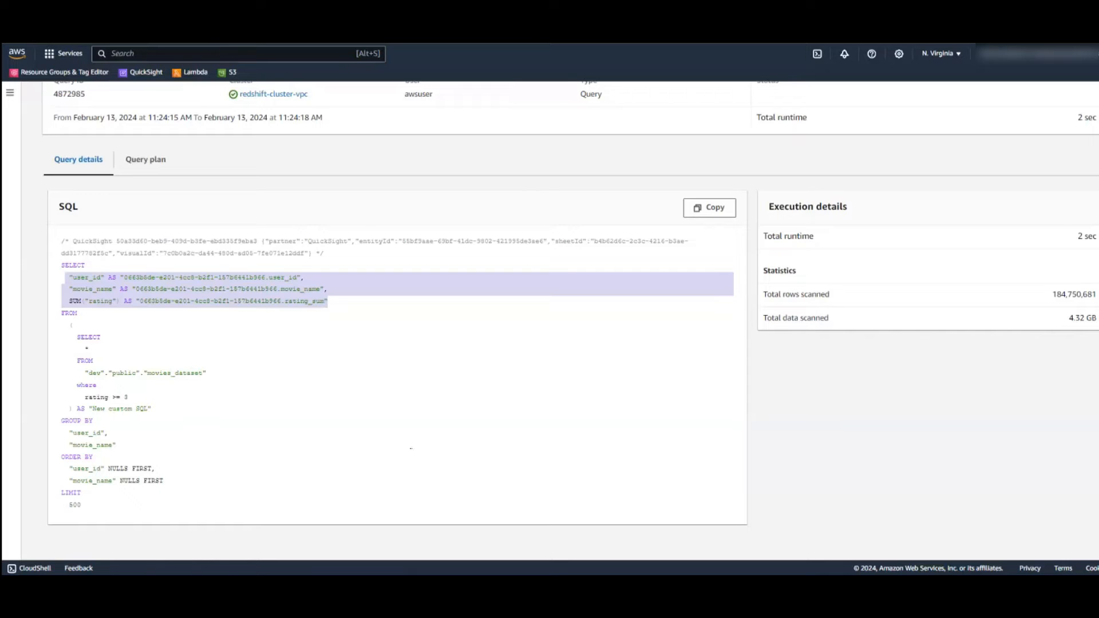
scroll(570, 321, up, 1)
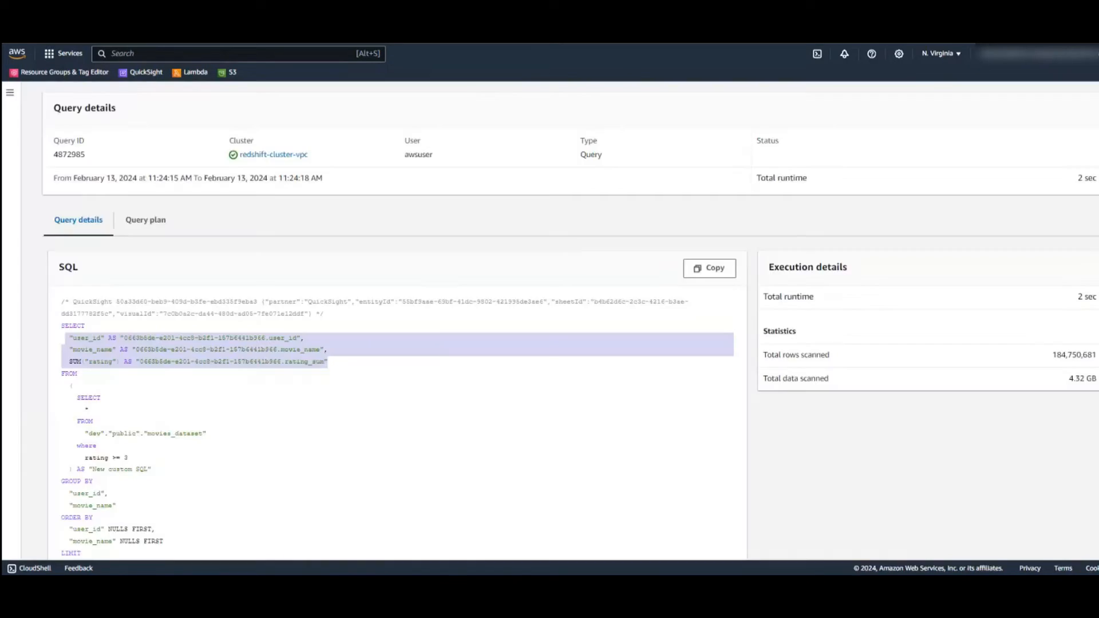
scroll(444, 305, down, 1)
scroll(443, 305, up, 2)
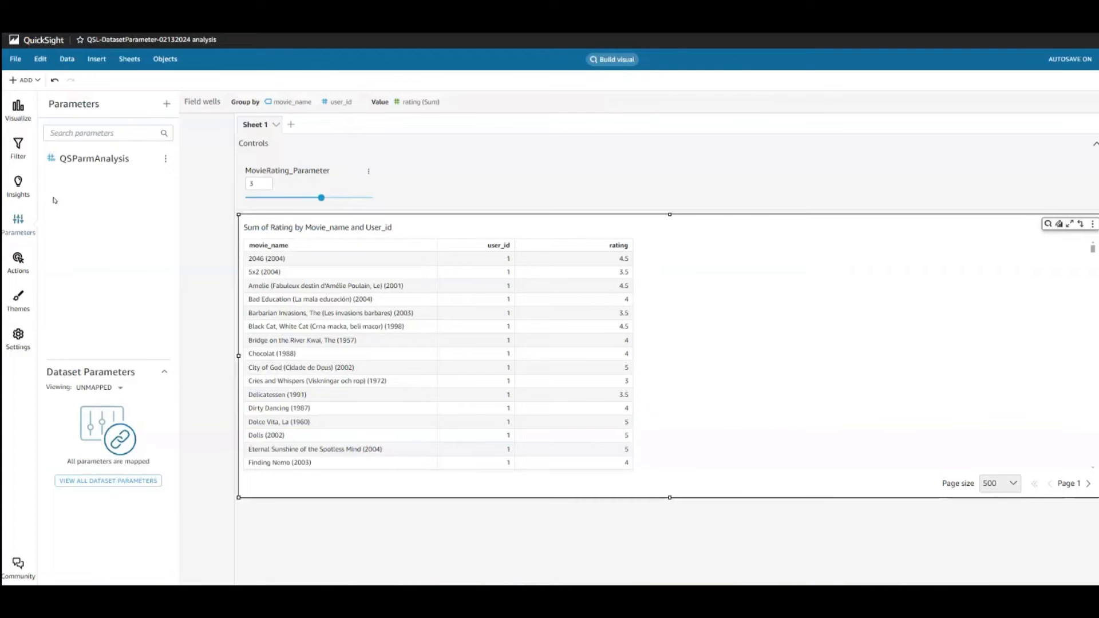
Switch back to the QuickSight analysis and open its QSL-DatasetParameter-02132024 dataset for editing
click(18, 109)
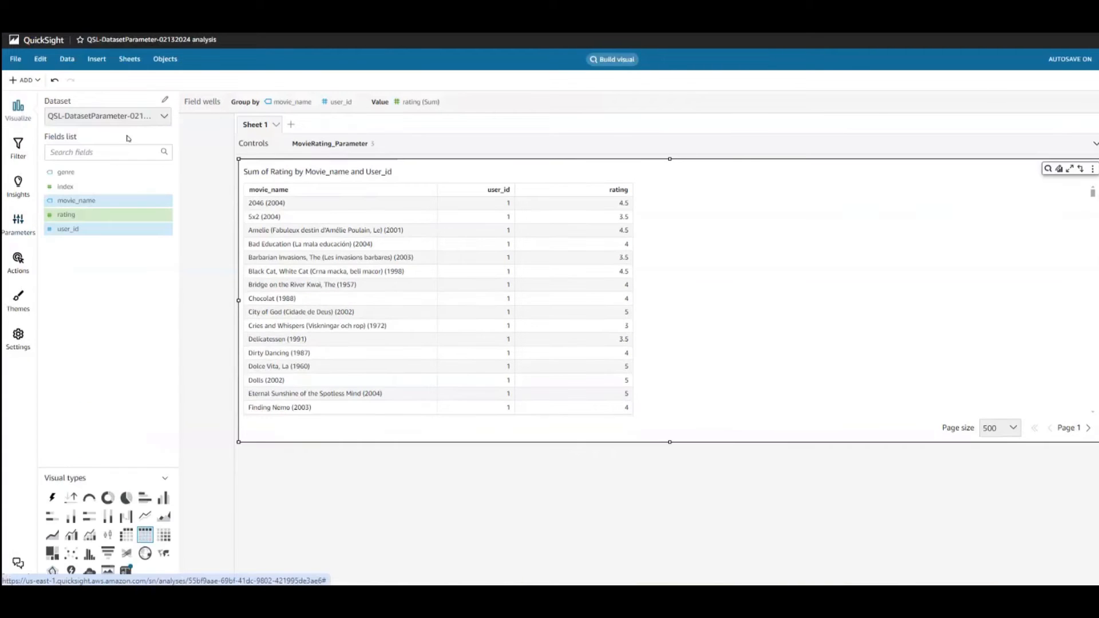
click(165, 101)
click(718, 117)
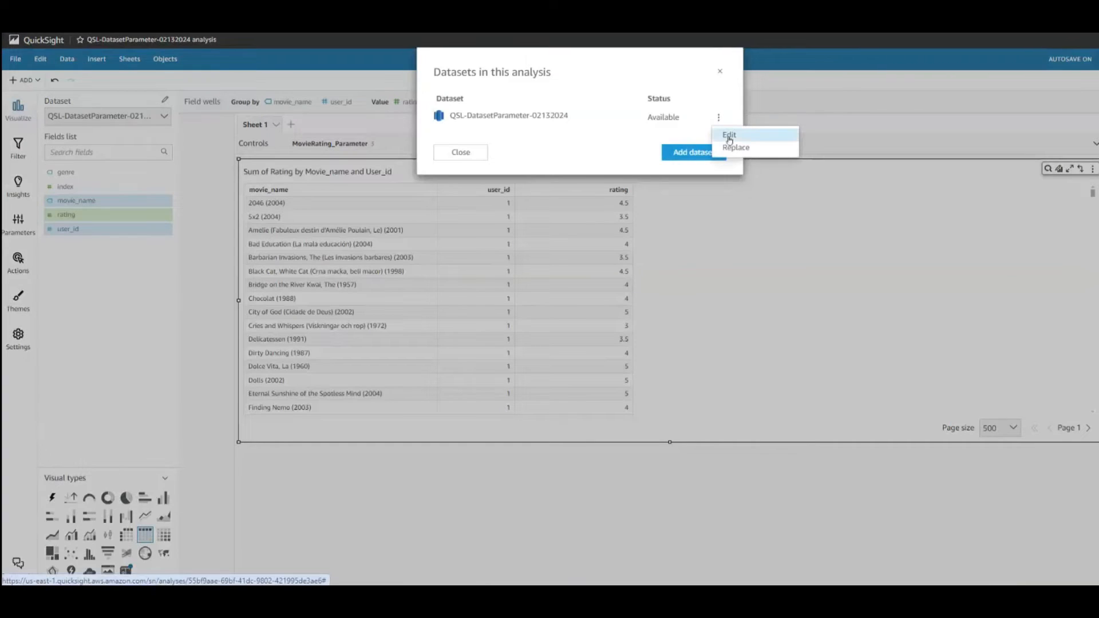
click(728, 138)
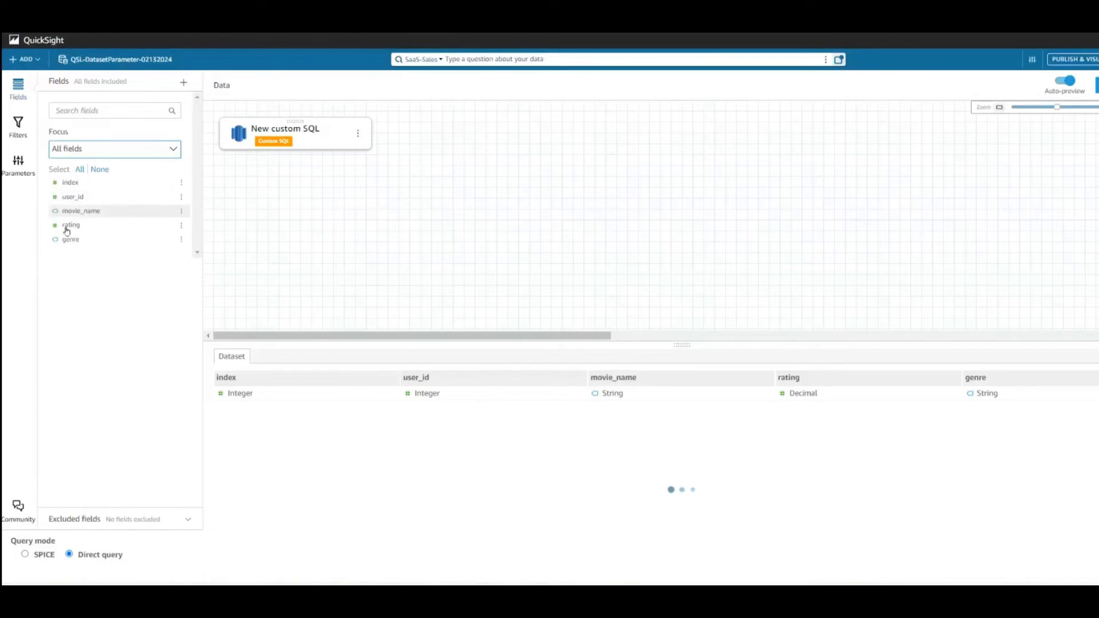
Display the dataset's parameters and open the New custom SQL table's query in the SQL editor
click(18, 163)
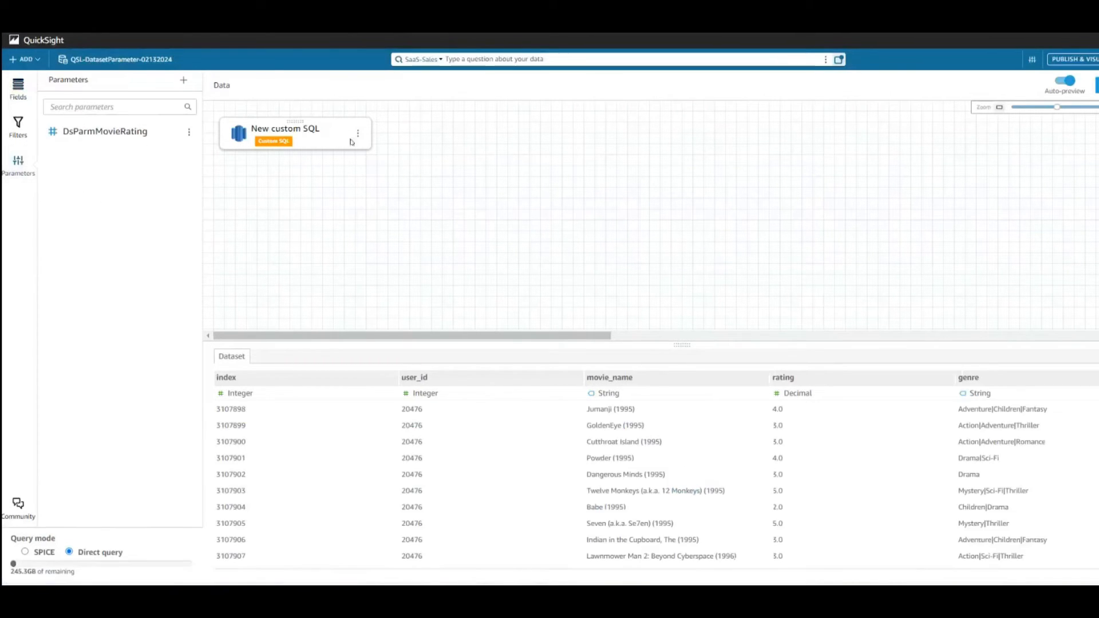
click(358, 133)
click(384, 152)
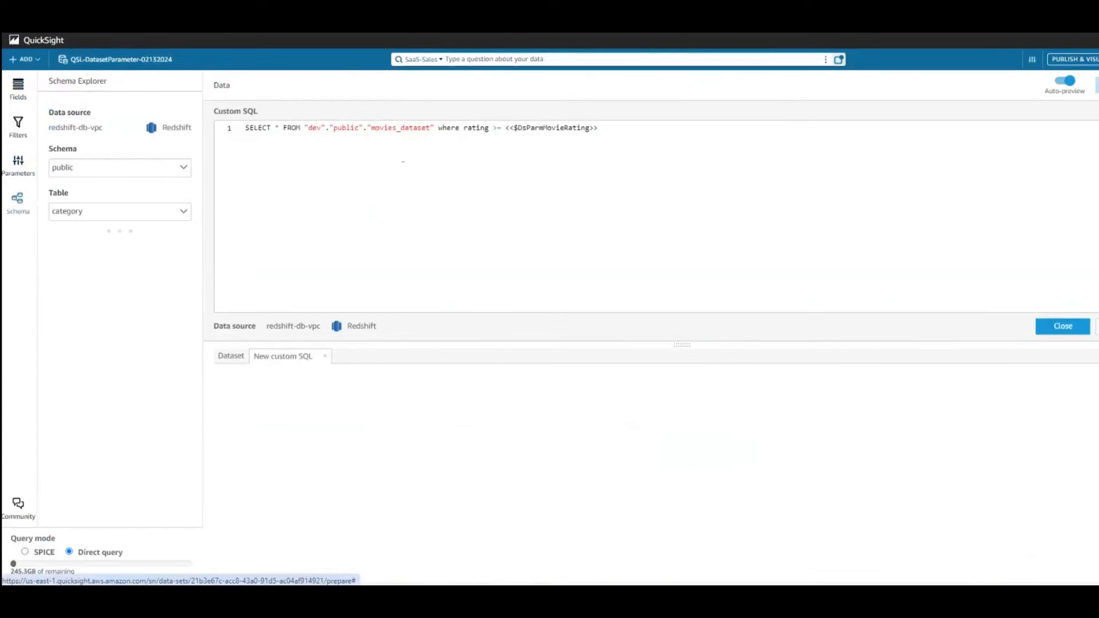